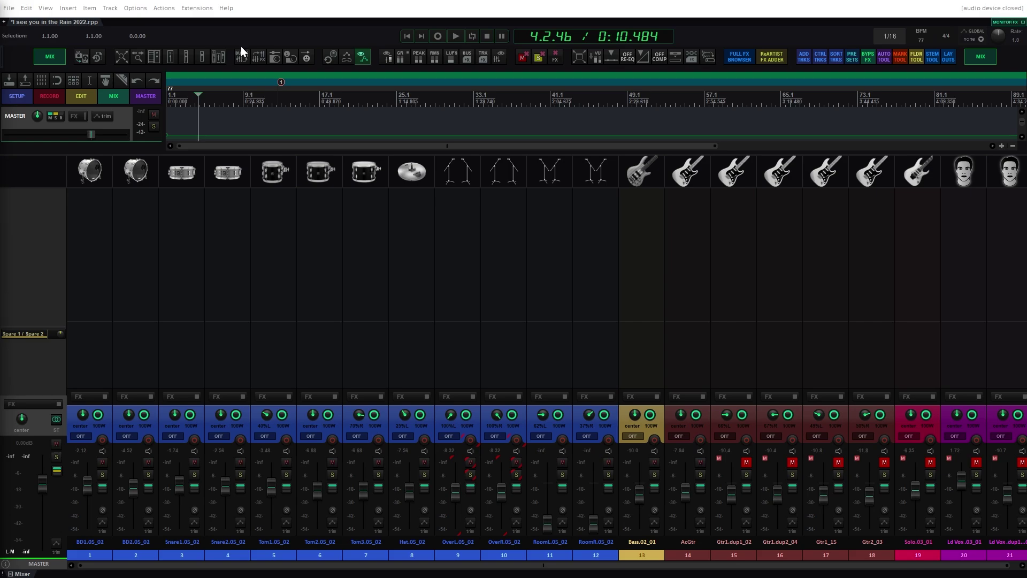
Step: Route all twelve drum tracks, from BD1.05_02 through RoomR.05_02, to a new shared bus
left_click(300, 55)
left_click(81, 553)
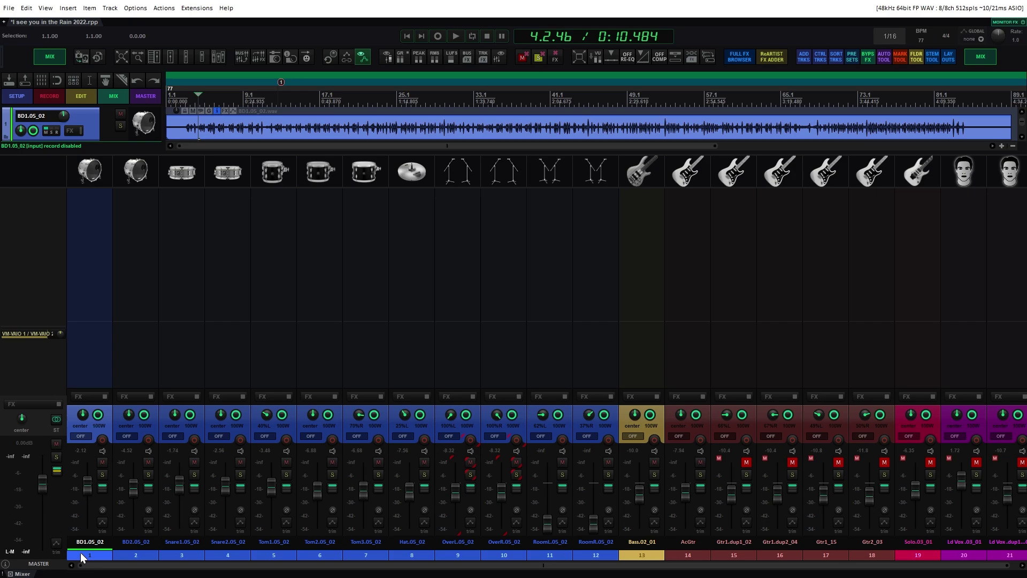
left_click(598, 553, "shift")
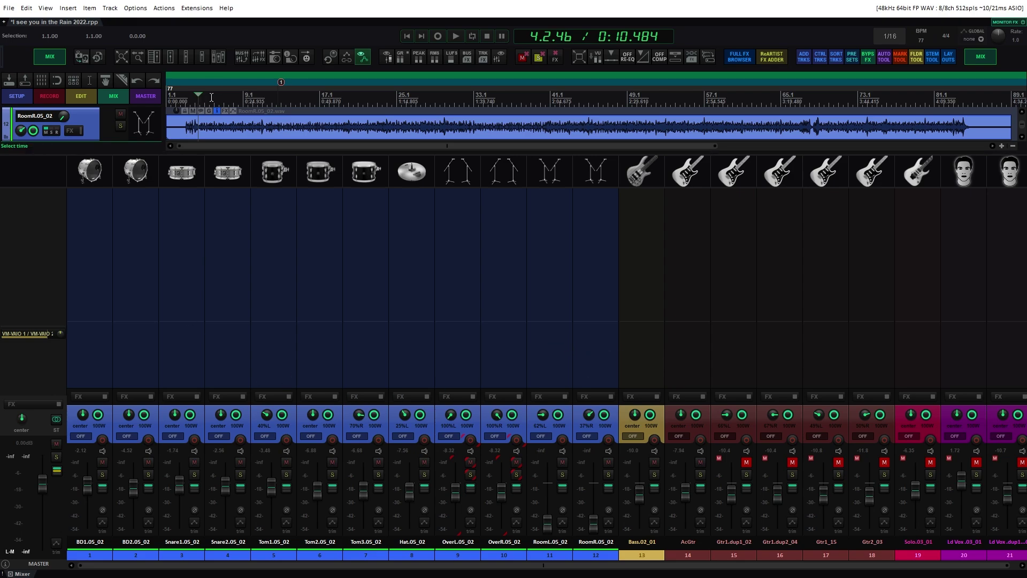
left_click(241, 55)
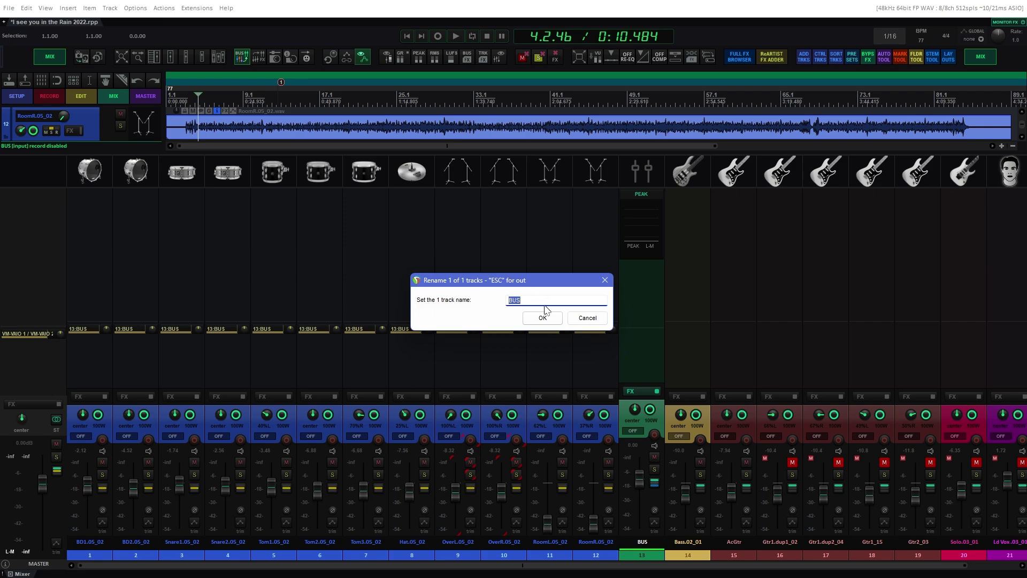
Step: Name the new drum track bus DRUM BUS
left_click(508, 303)
type("DRUM")
left_click(543, 318)
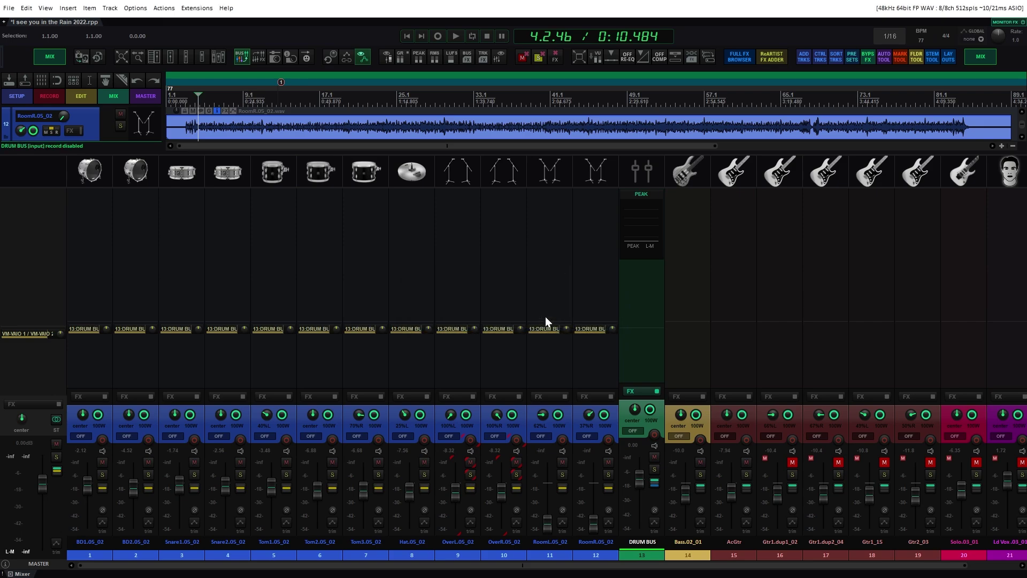
Step: Open RoomR.05_02's send to DRUM BUS, try a different send level and reset it to its default
left_click(186, 57)
right_click(147, 487)
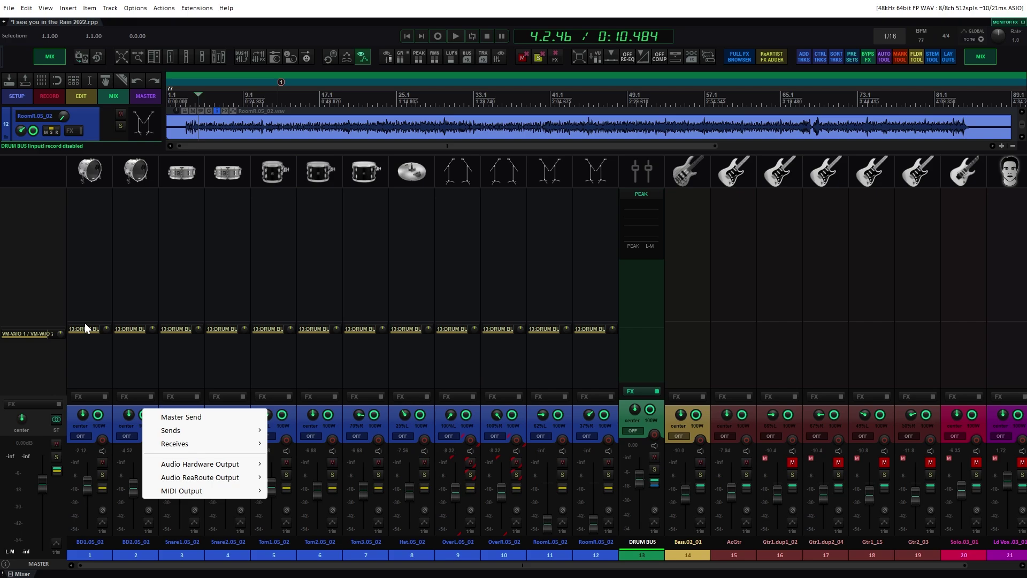
left_click(598, 330)
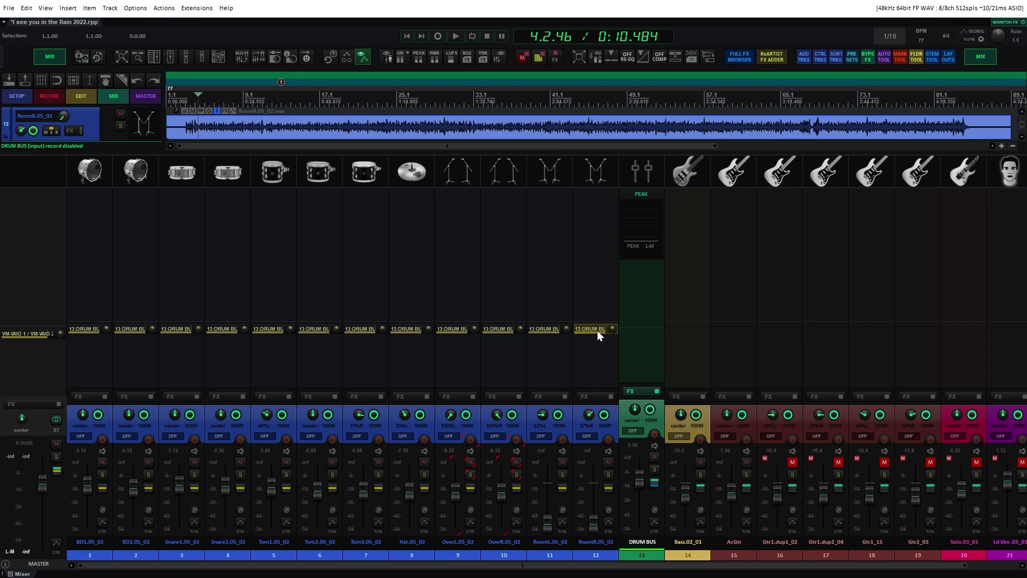
left_click(597, 329)
left_click_drag(666, 336, 422, 227)
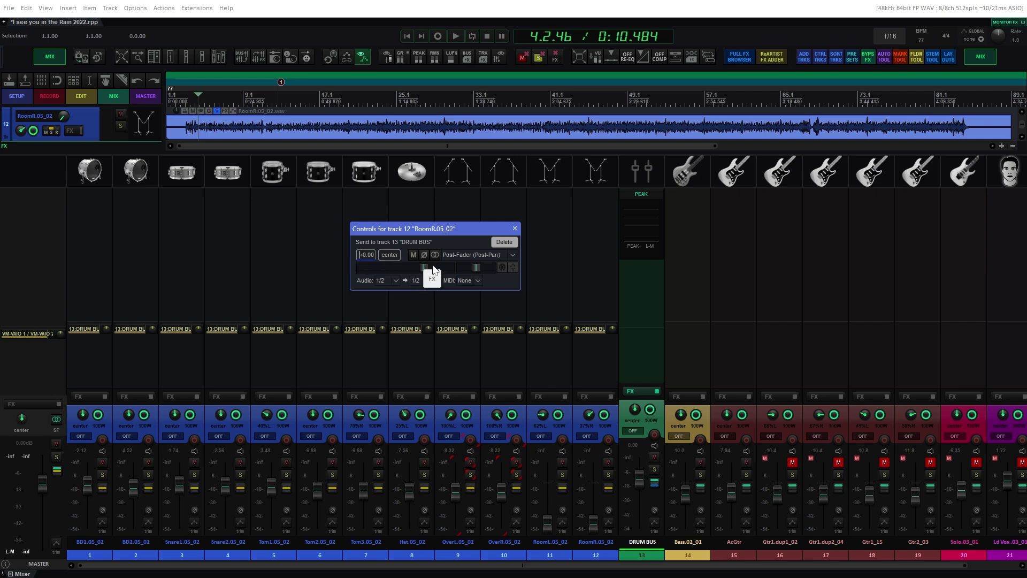
left_click_drag(424, 268, 450, 277)
double_click(451, 269)
left_click(514, 228)
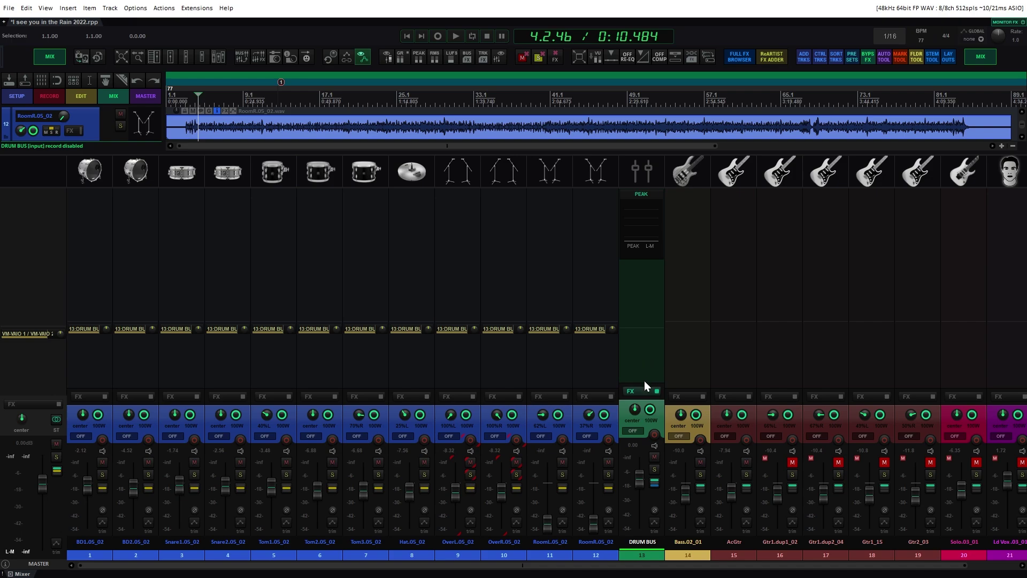
Step: Solo DRUM BUS and, during playback, pull its fader fully down, finally bringing it back to about -2.4 dB
left_click(222, 56)
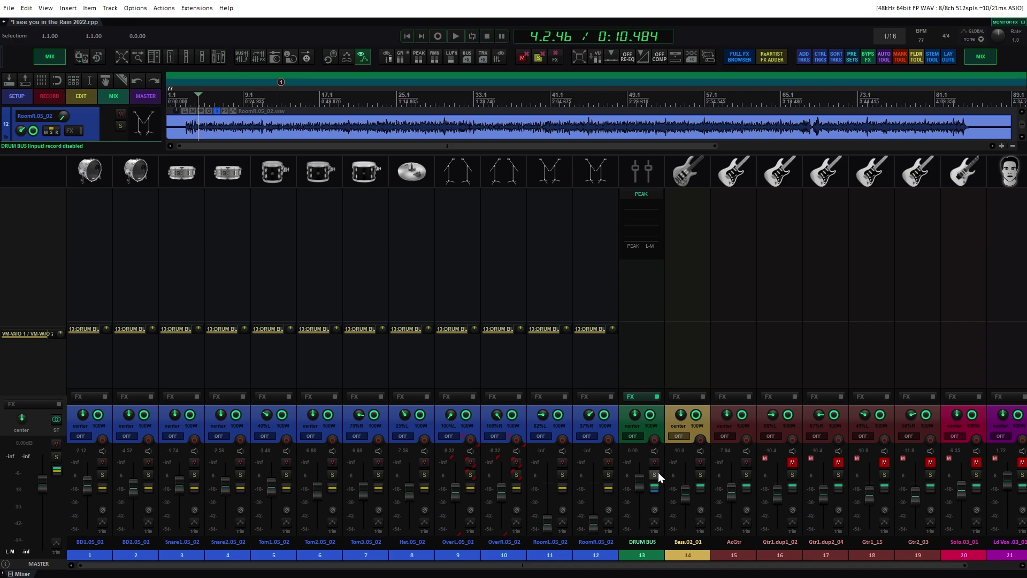
left_click(458, 34)
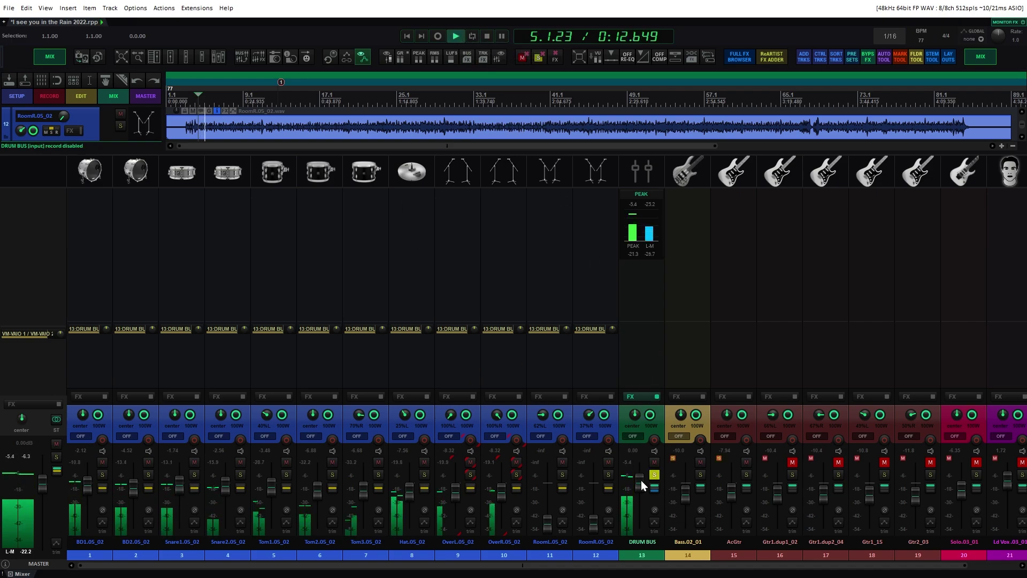
left_click_drag(641, 480, 642, 516)
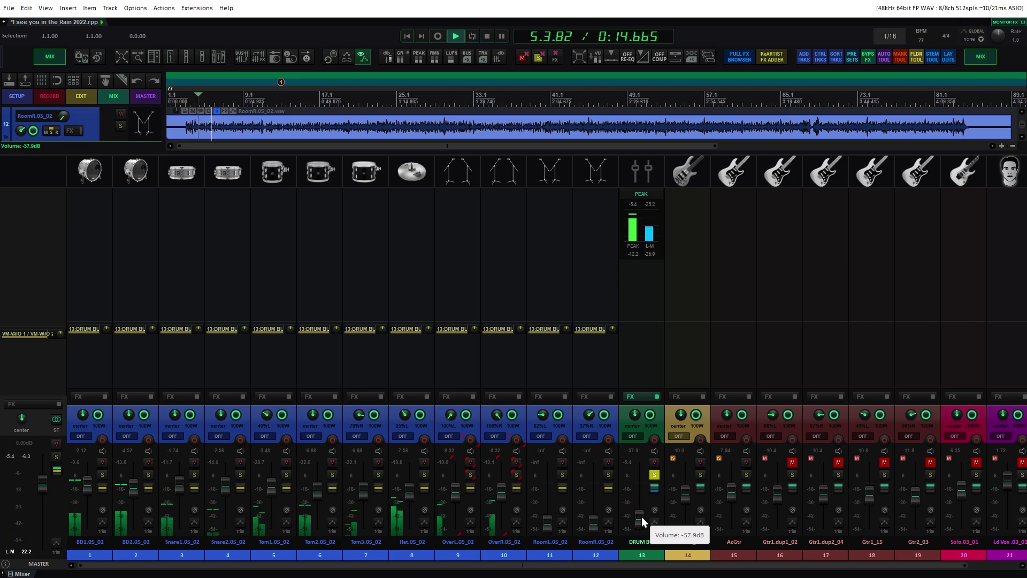
left_click_drag(641, 515, 643, 551)
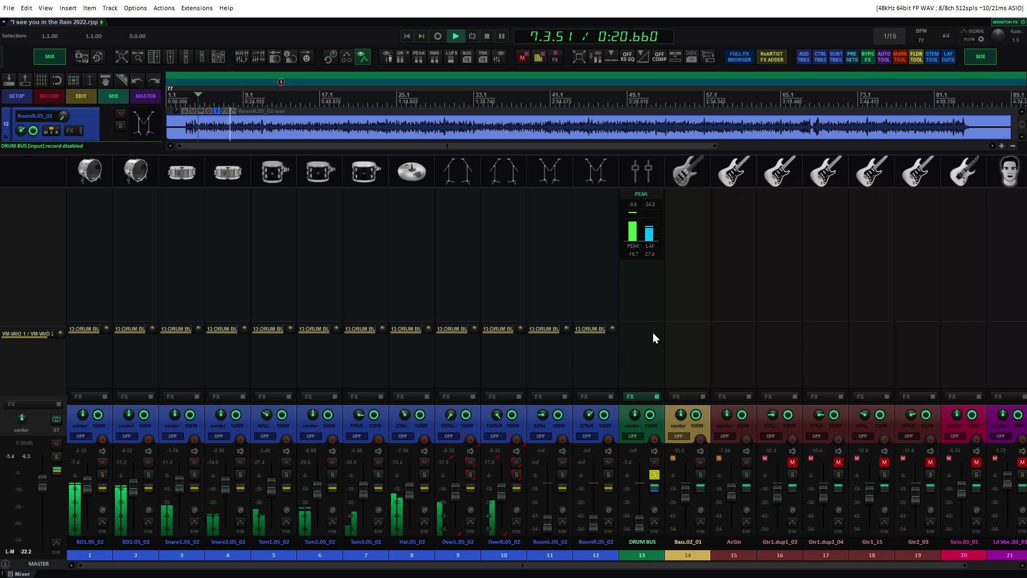
left_click(657, 396)
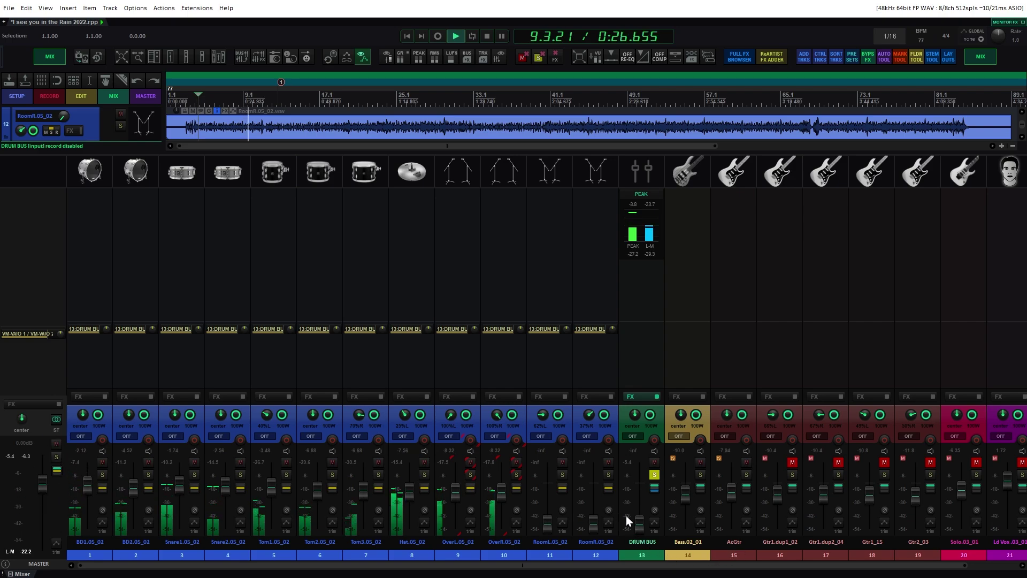
left_click_drag(640, 528, 650, 489)
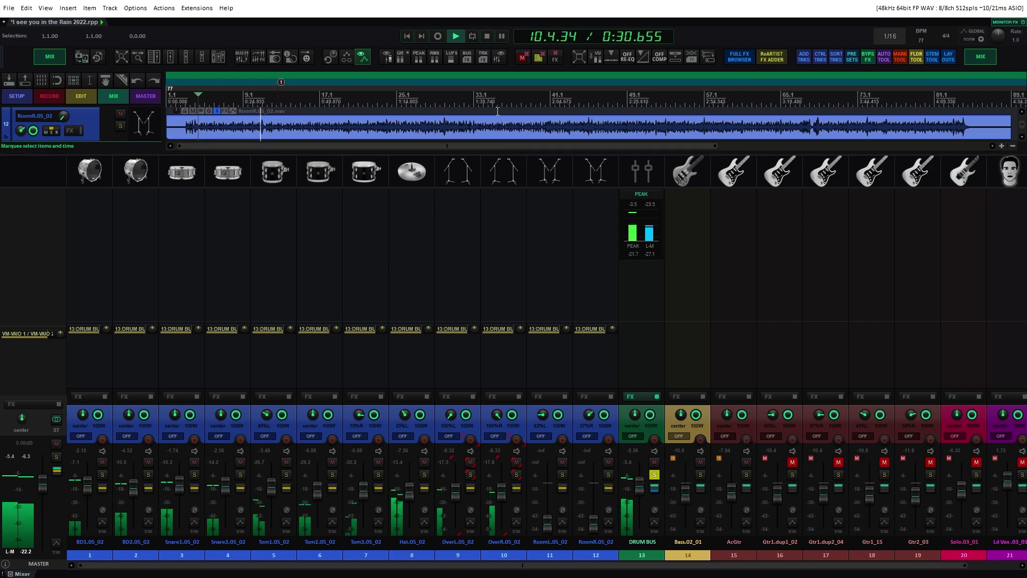
left_click(484, 34)
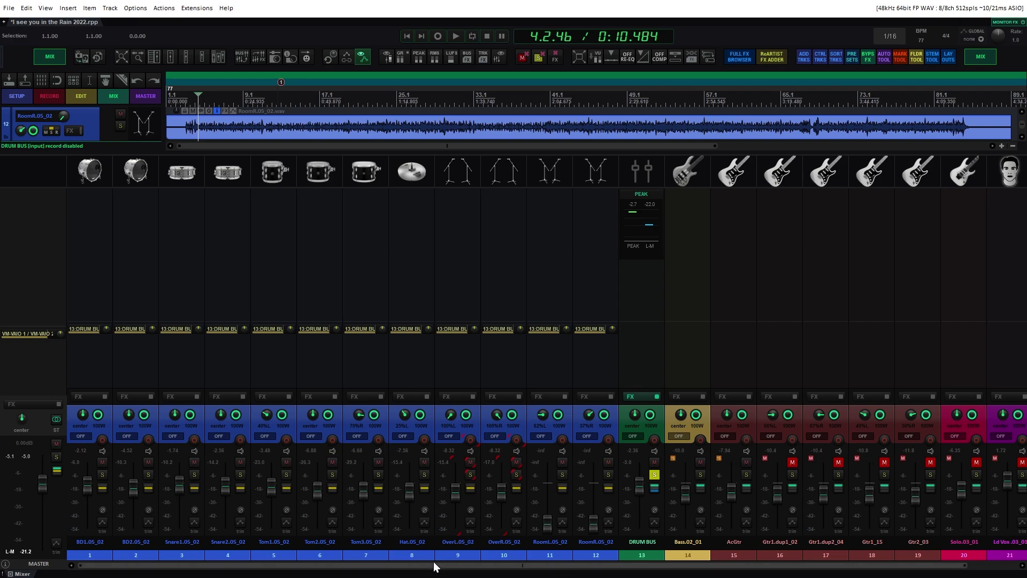
Step: Route the guitar tracks, from AcGtr through Solo.03_01, to a new shared bus
scroll(544, 570, "right", 1)
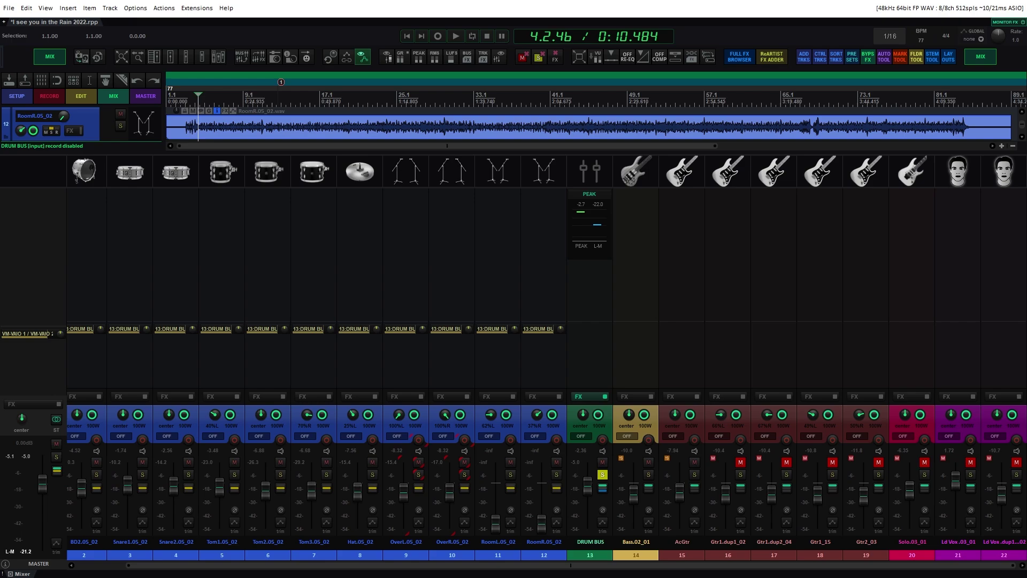
left_click(688, 555)
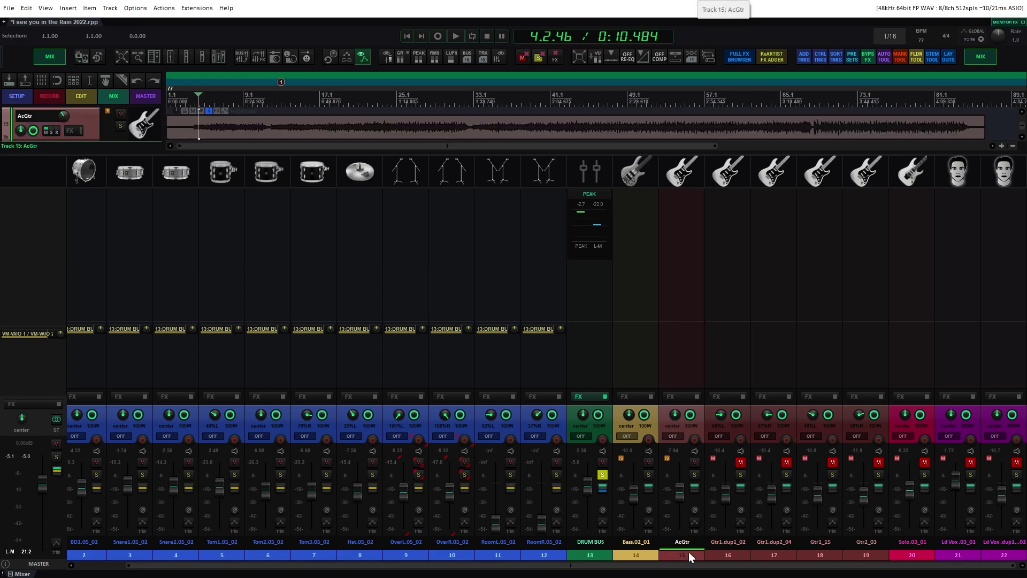
left_click(909, 553, "shift")
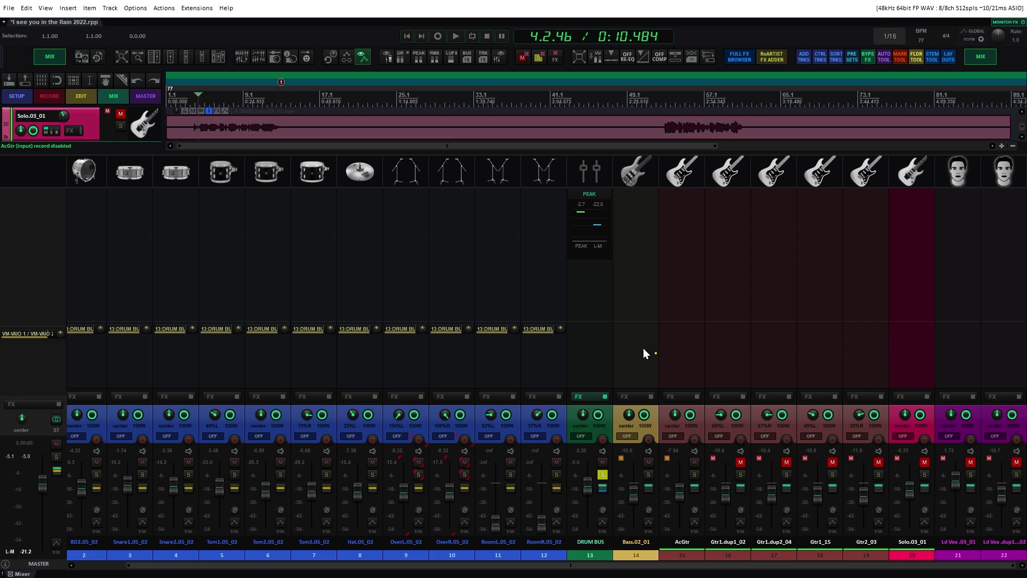
right_click(727, 355)
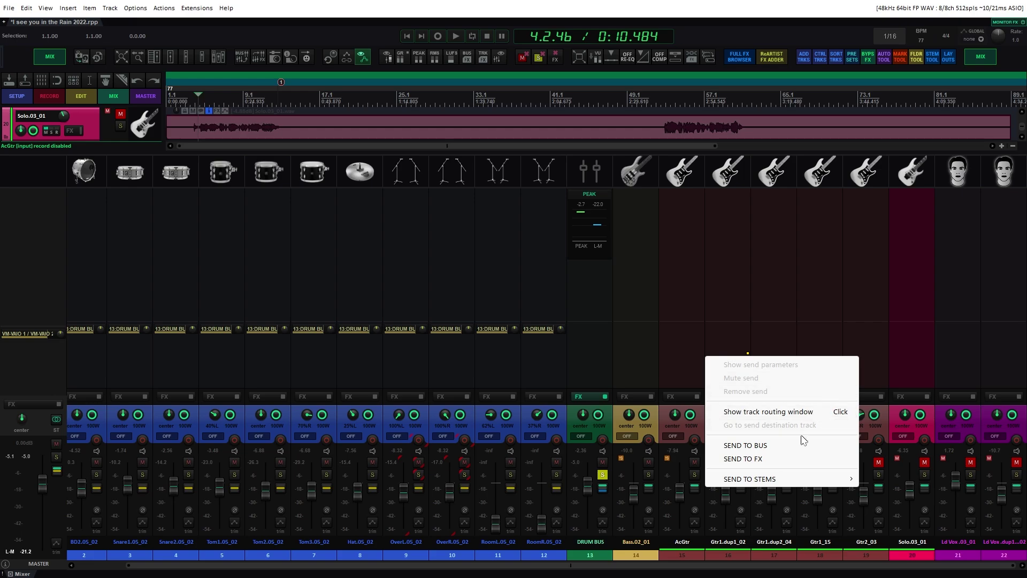
left_click(764, 445)
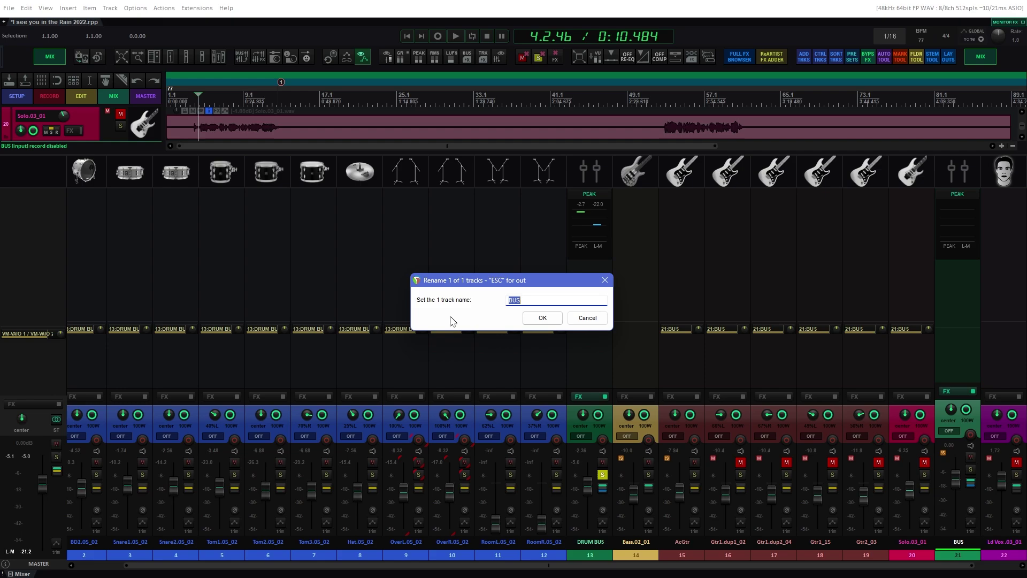
Step: Name the new guitar track bus GTR BUS
left_click(509, 302)
type("GTR")
left_click(542, 317)
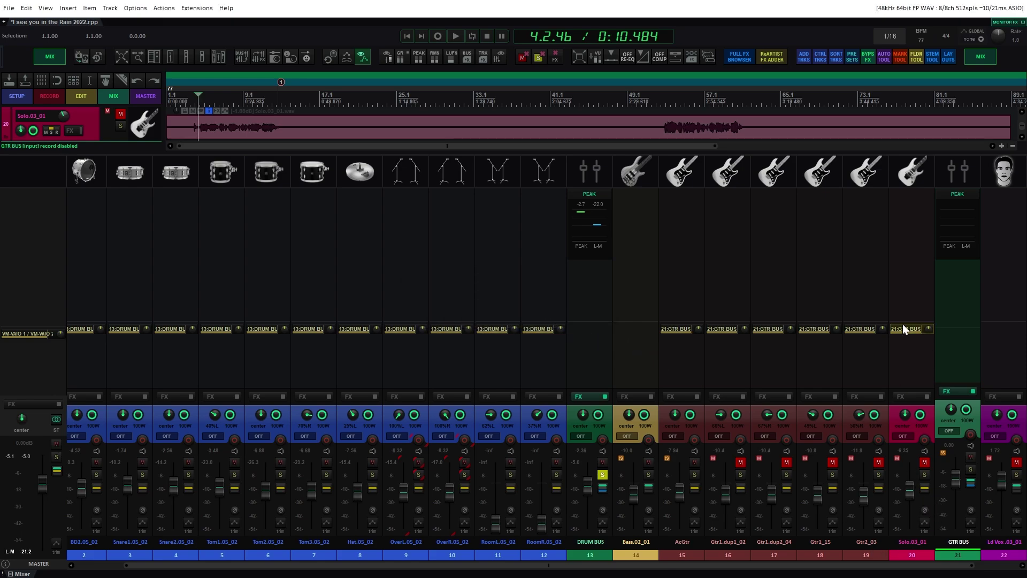
Step: Switch the solo from DRUM BUS to GTR BUS and audition the guitars with a short playback
left_click(599, 475)
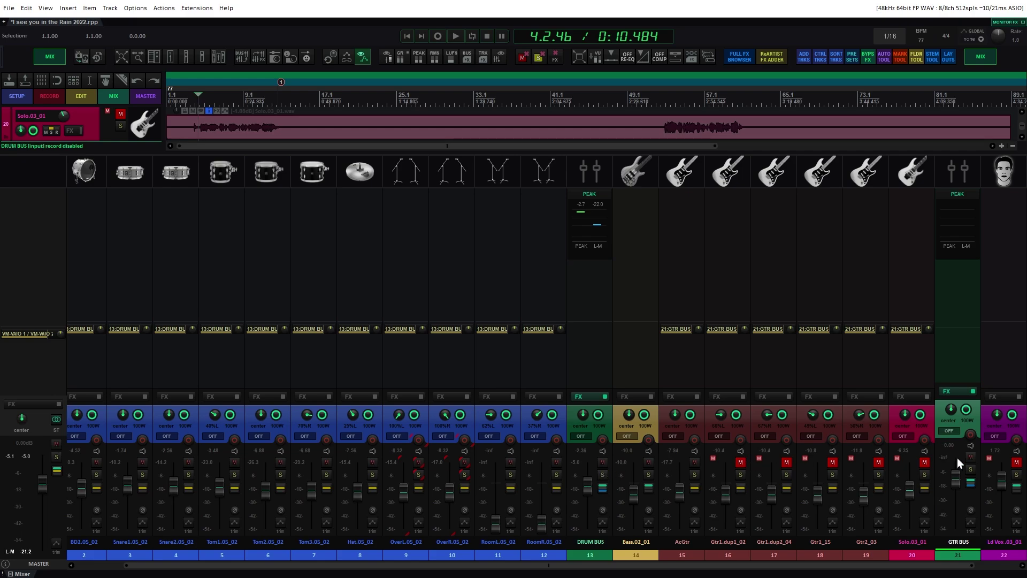
left_click(971, 470)
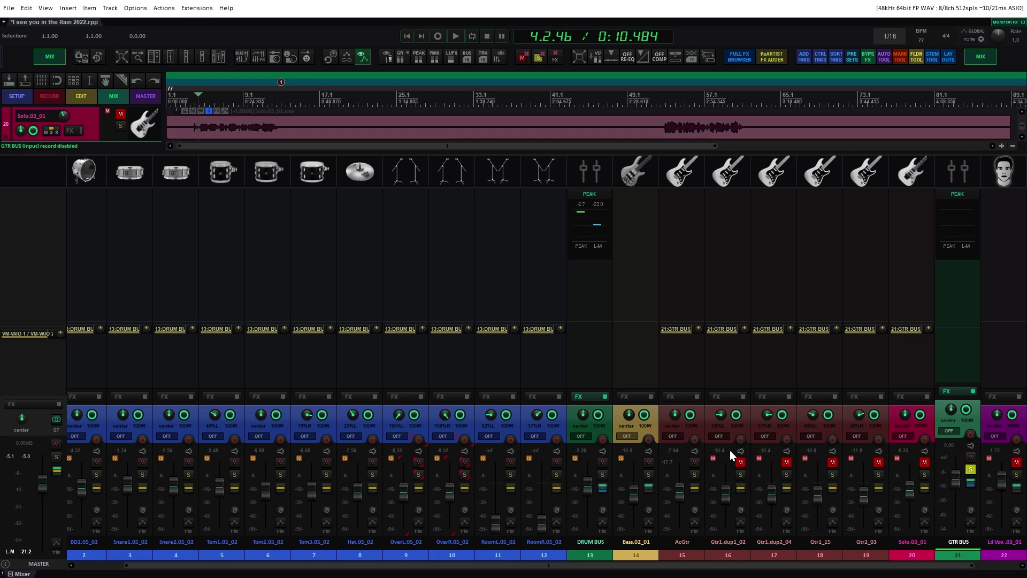
left_click(453, 35)
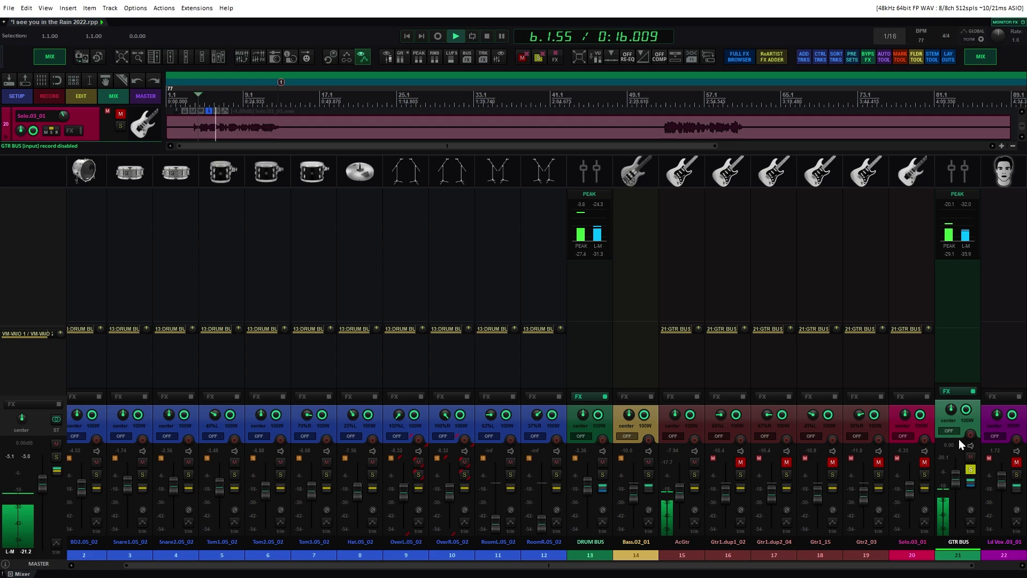
left_click(487, 35)
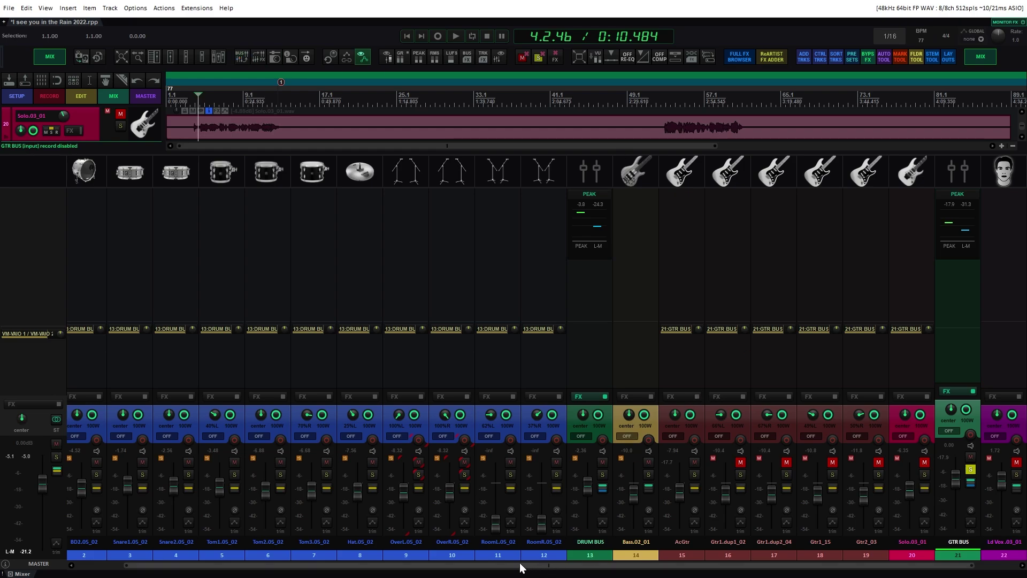
Step: Switch the solo from GTR BUS back to DRUM BUS and audition the drums with a short playback
left_click_drag(521, 569, 563, 567)
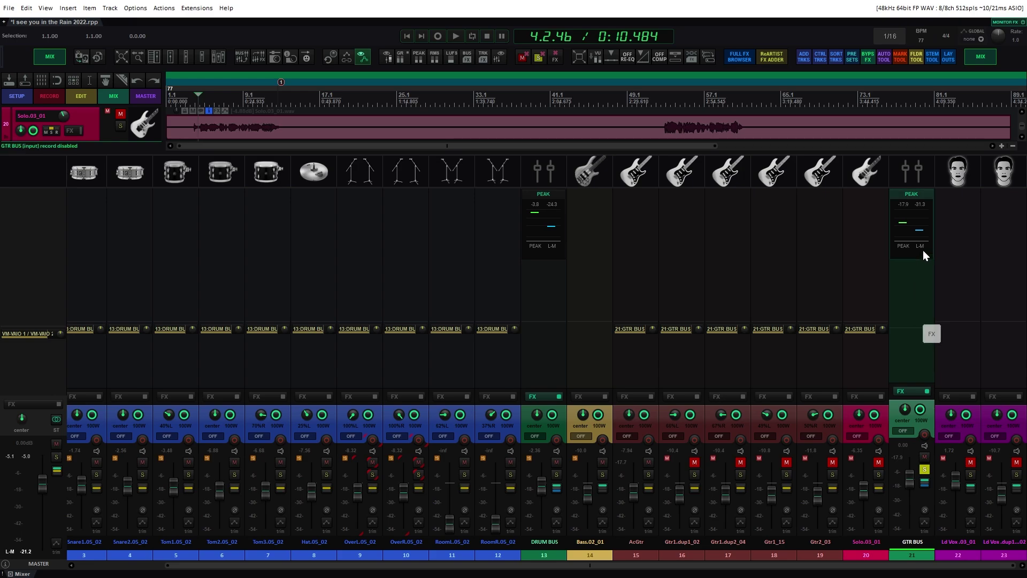
left_click(924, 470)
left_click(557, 475)
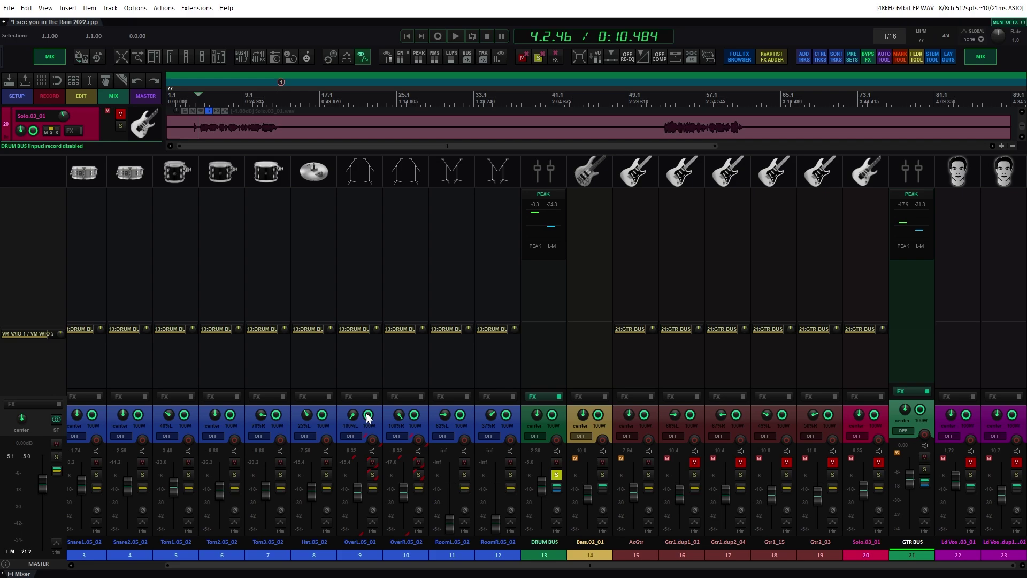
left_click(456, 36)
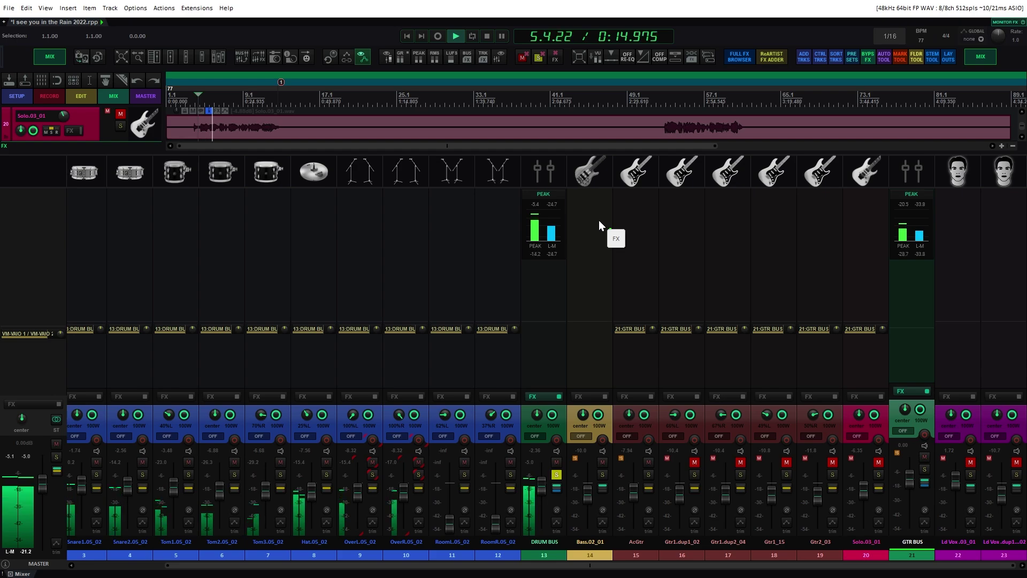
left_click(484, 36)
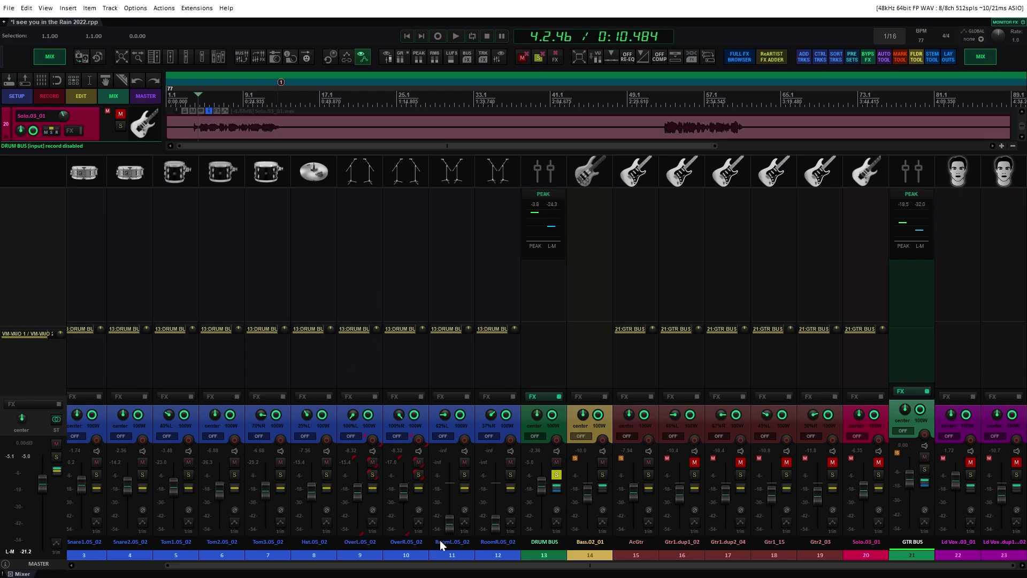
Step: Select all twelve drum tracks and lower their faders together by about 3 dB during playback
left_click_drag(316, 566, 191, 563)
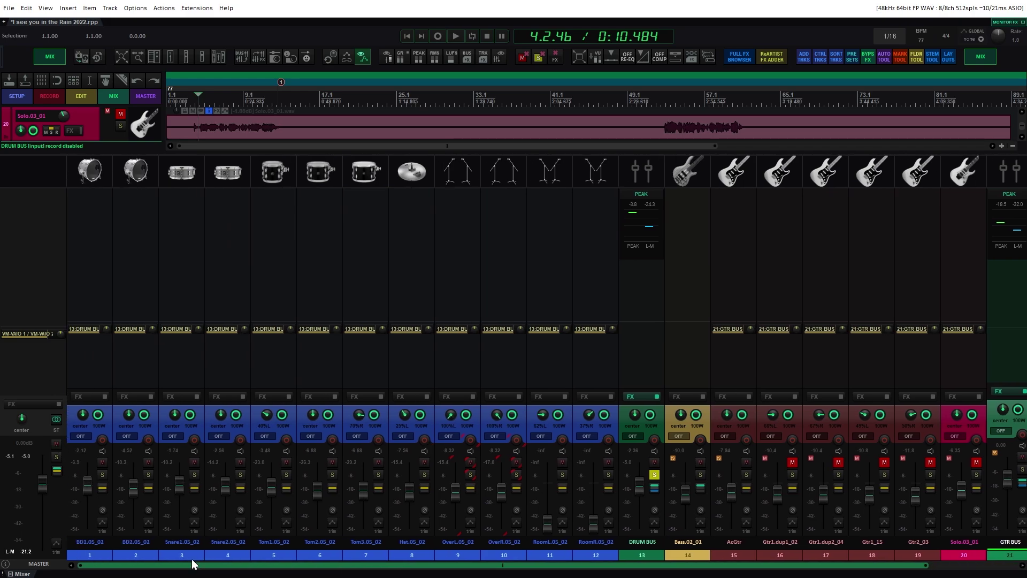
left_click(76, 551)
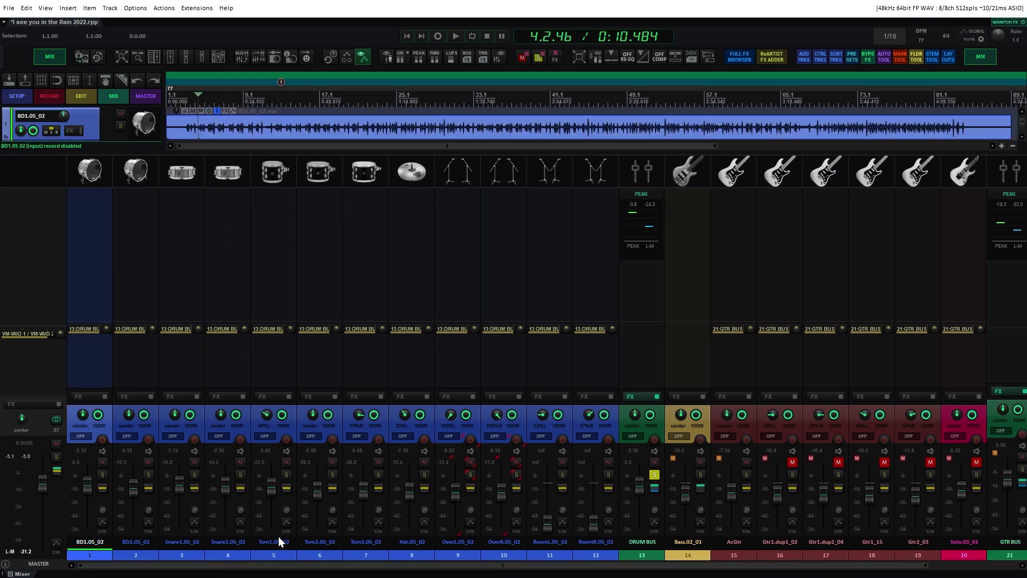
left_click(602, 558, "shift")
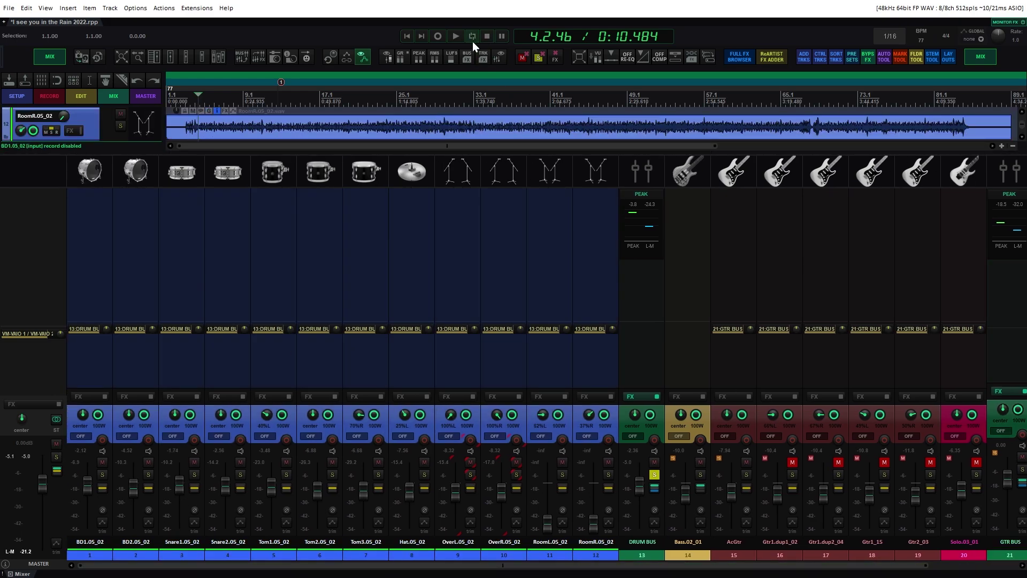
left_click(457, 35)
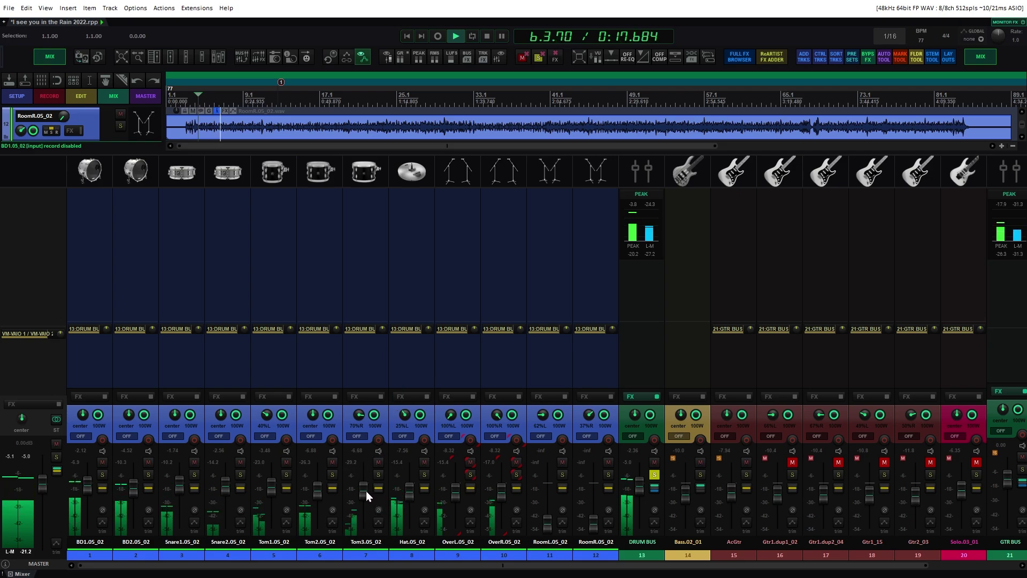
mouse_move(363, 490)
left_click_drag(363, 490, 363, 494)
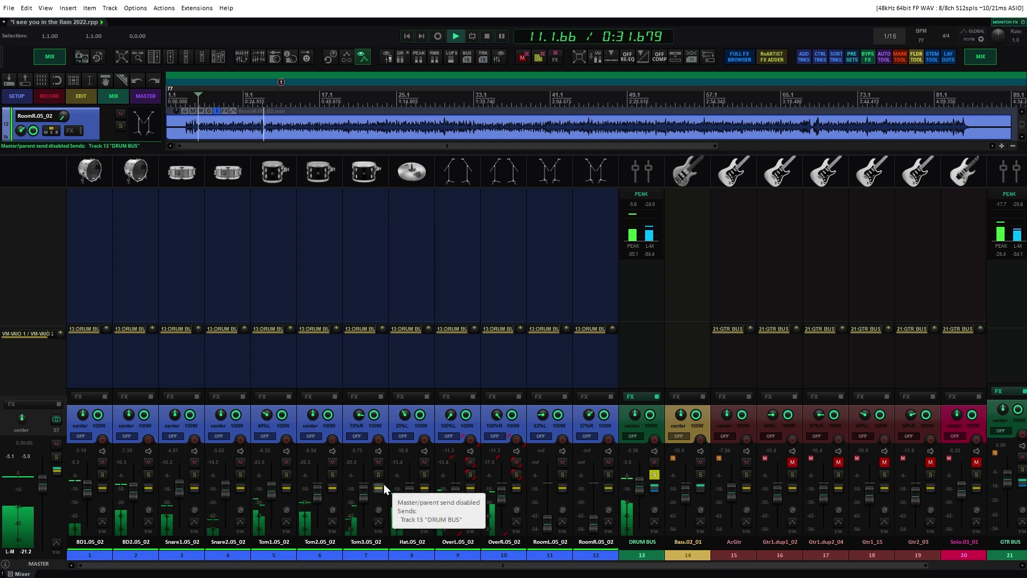
left_click(487, 35)
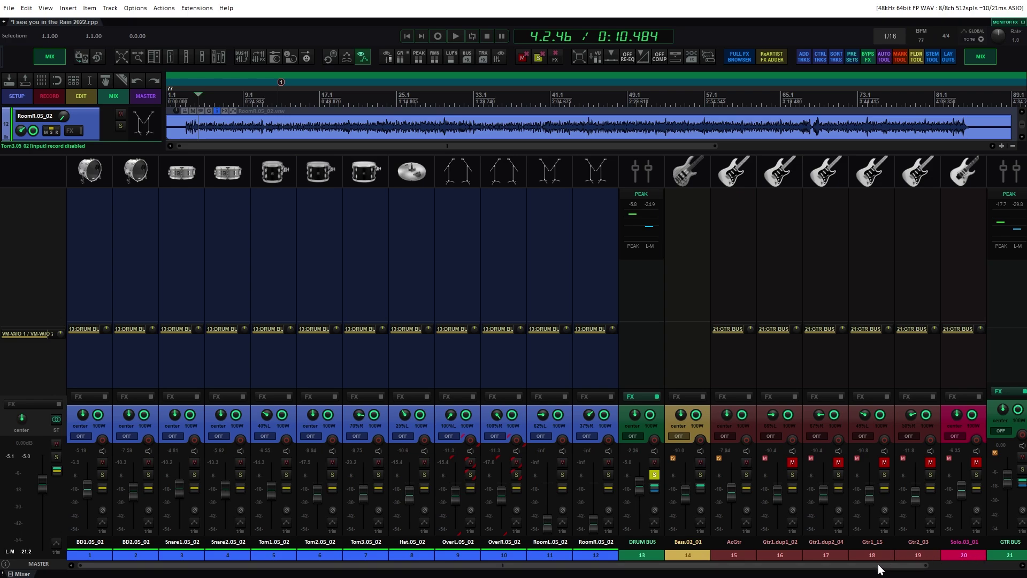
Step: Select the second lead vocal track and bring up the track templates in ReaLauncher
scroll(878, 564, "right", 2)
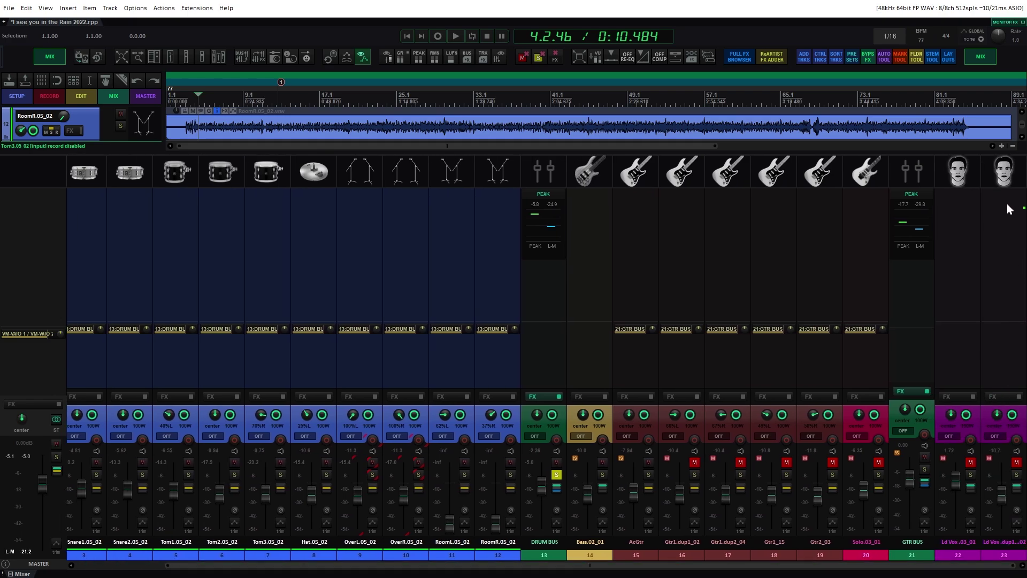
left_click(1005, 559)
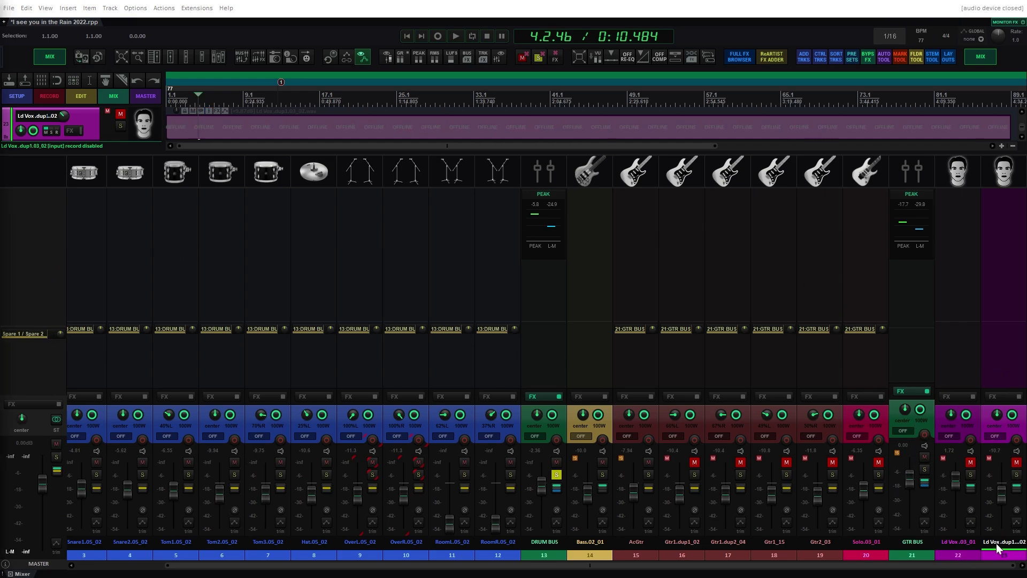
left_click(24, 78)
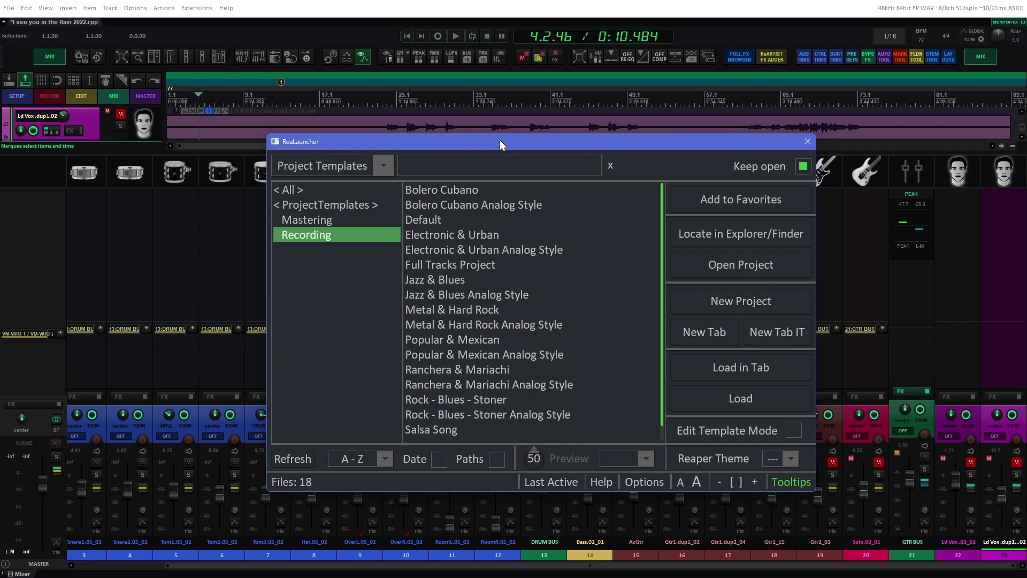
left_click_drag(500, 140, 485, 143)
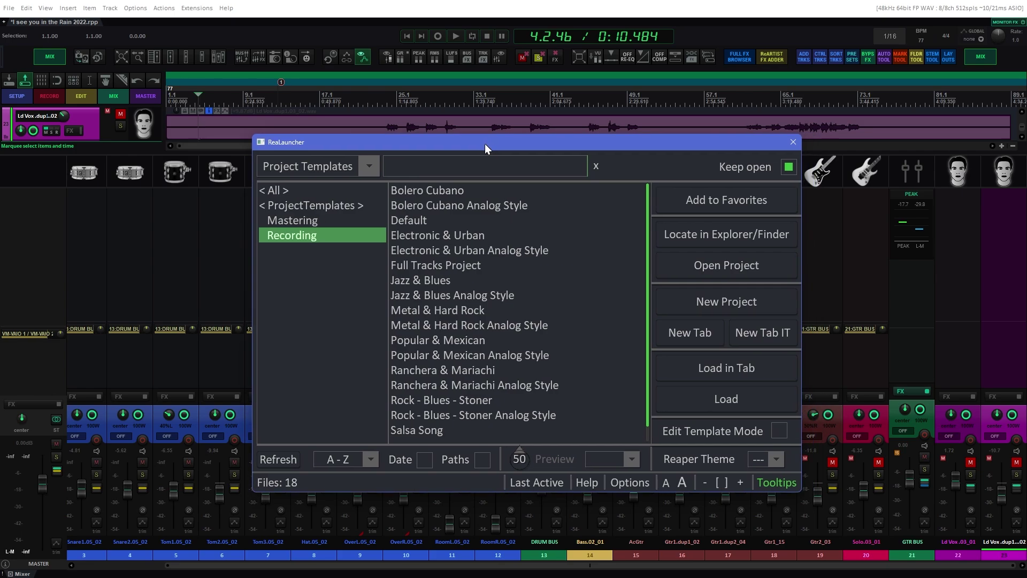
left_click(368, 167)
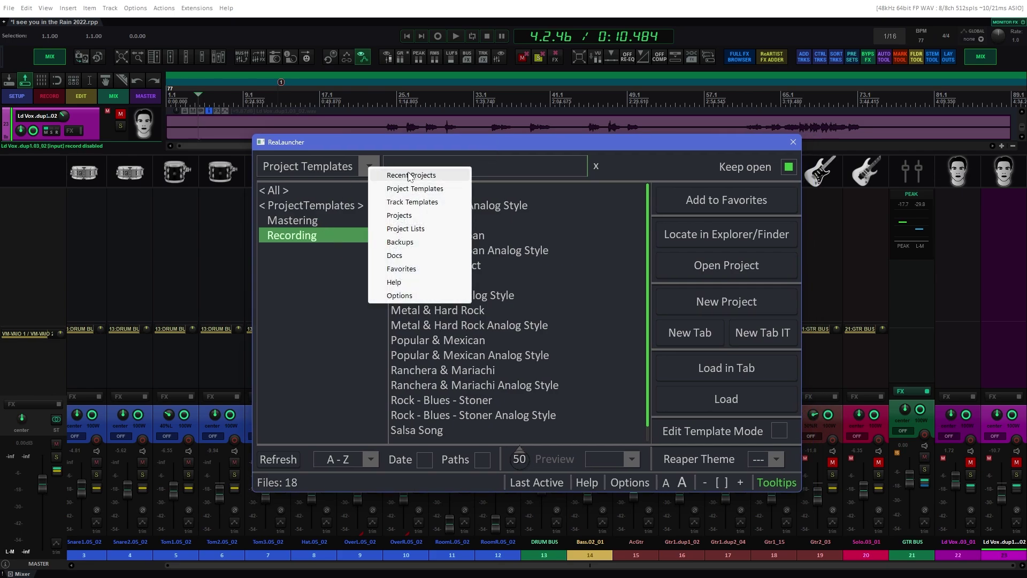
left_click(412, 203)
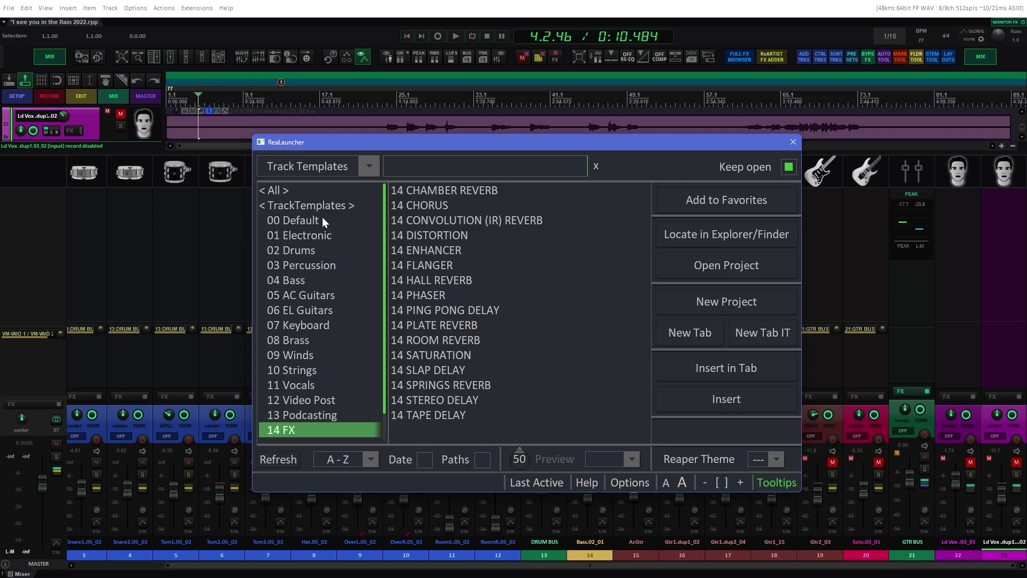
Step: Look through the Electronic, Drums, Percussion and Bass track templates, and return to the 14 FX category
left_click(304, 236)
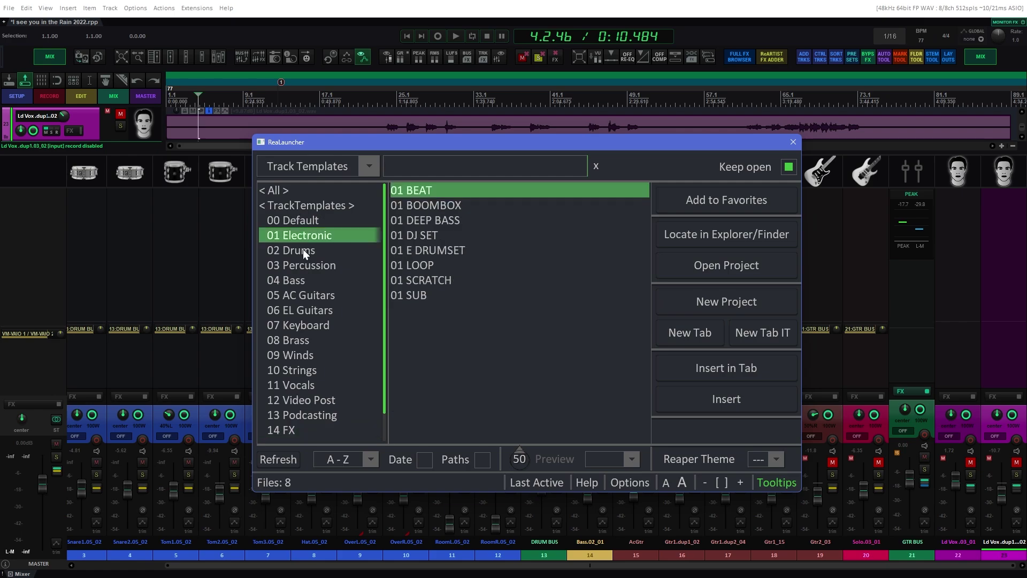
left_click(299, 252)
left_click(301, 266)
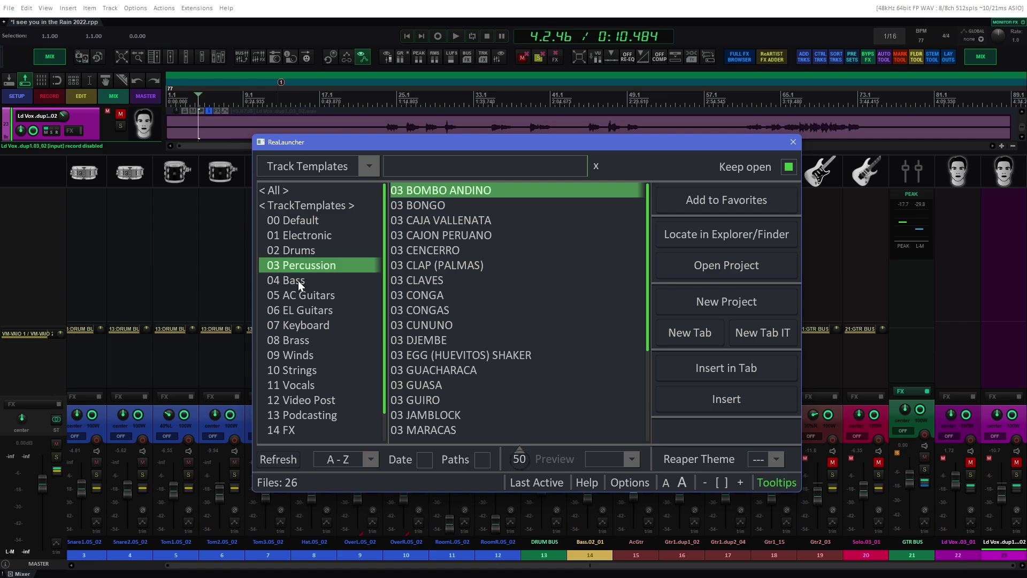
left_click(297, 280)
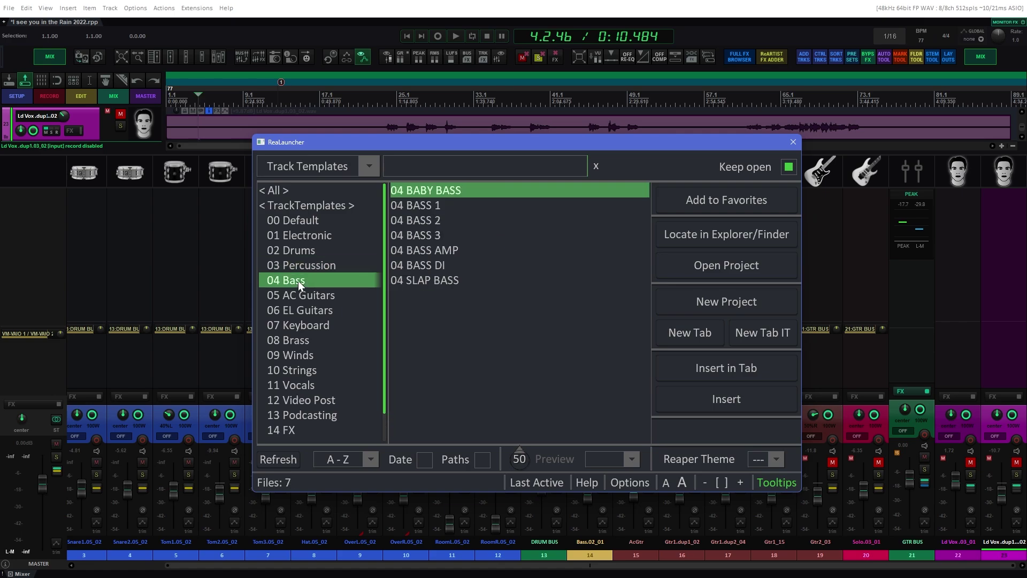
left_click(288, 430)
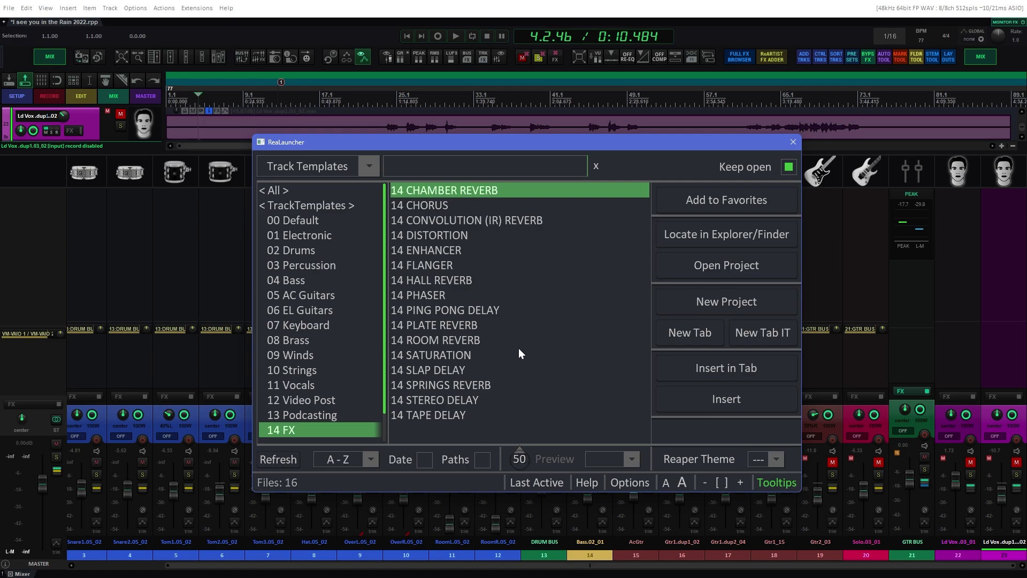
Step: Insert the 14 ROOM REVERB, 14 PLATE REVERB and 14 HALL REVERB track templates and close the launcher
left_click(422, 340)
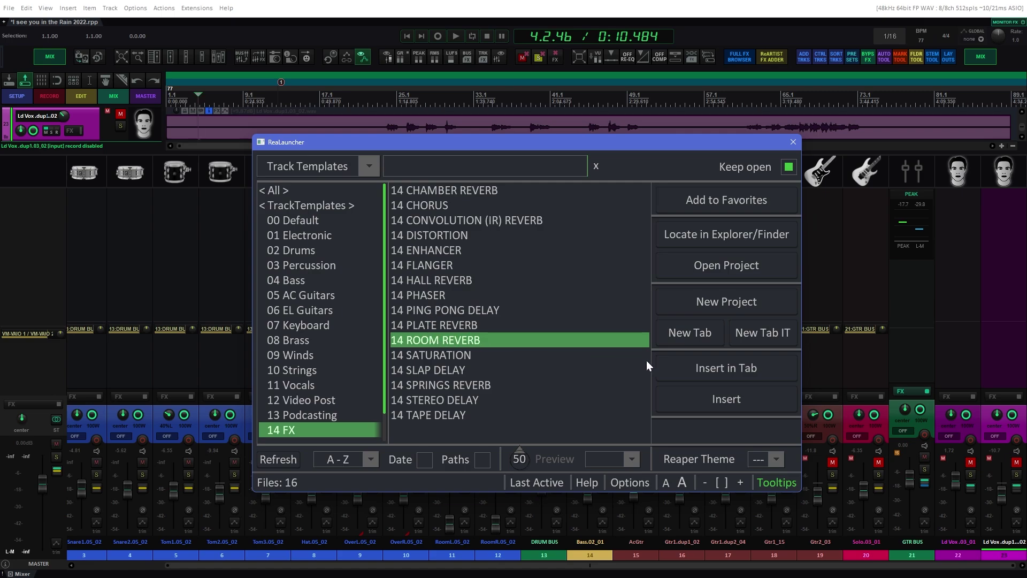
left_click(721, 399)
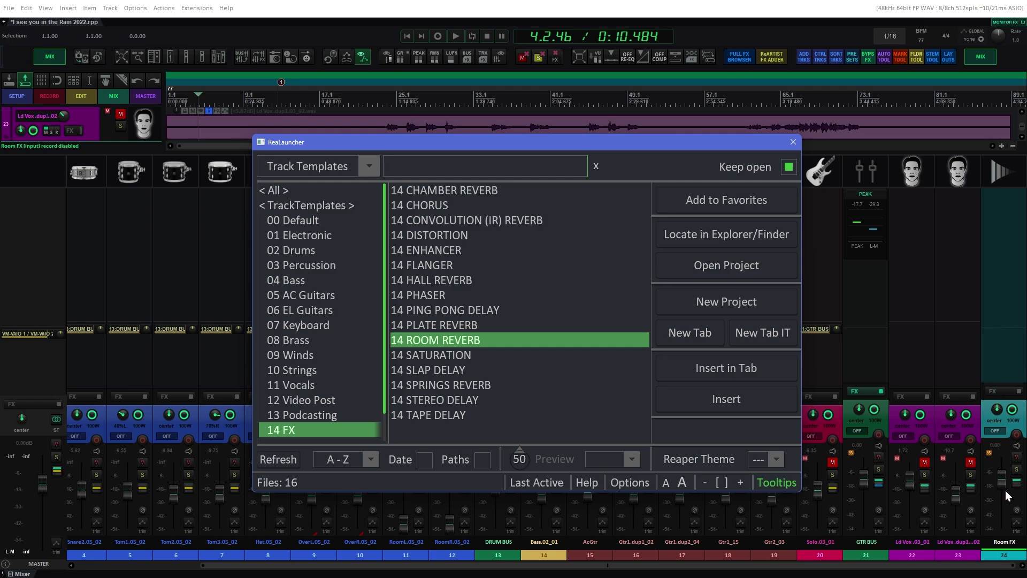
left_click(428, 325)
left_click(730, 398)
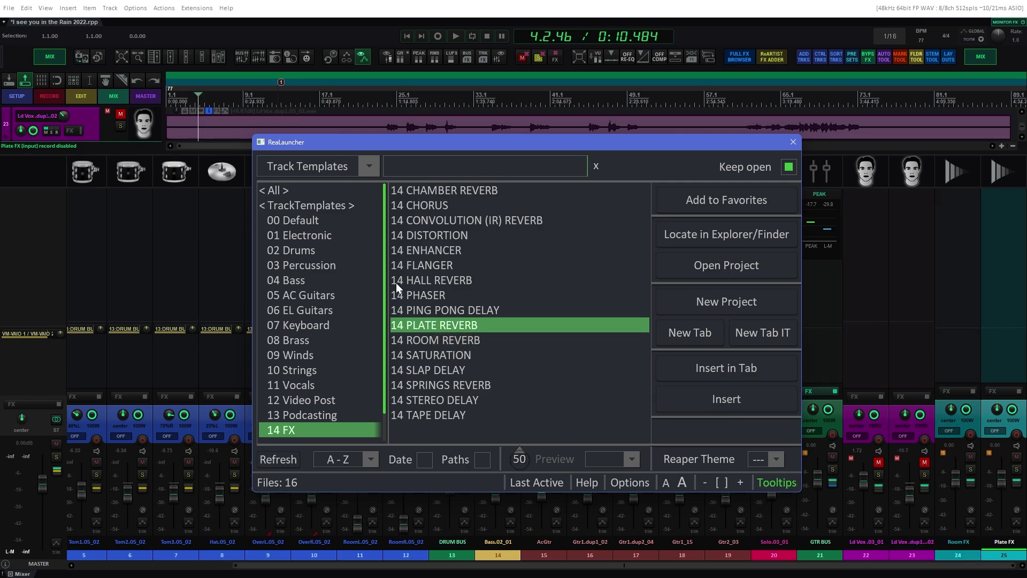
left_click(427, 279)
left_click(750, 399)
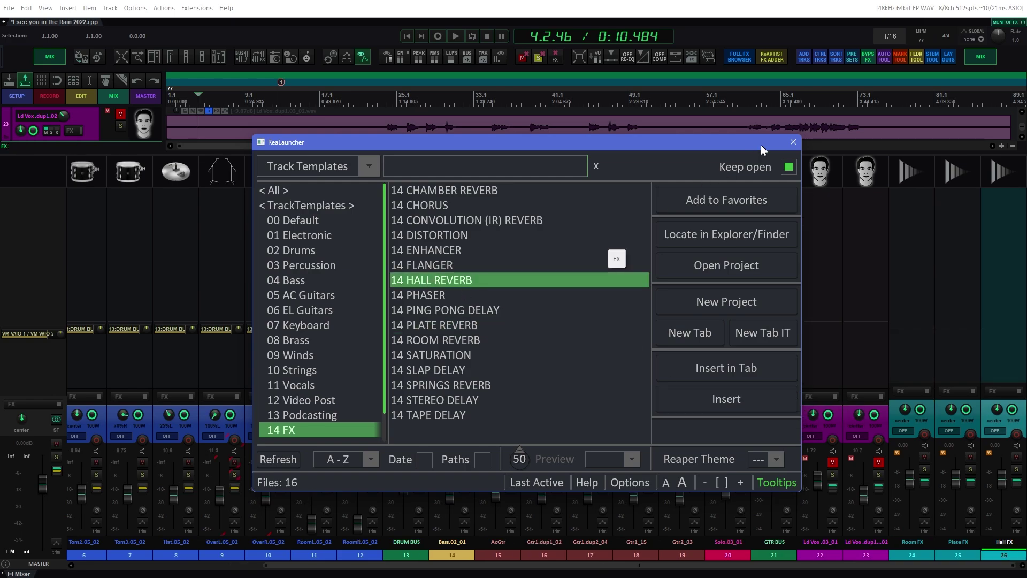
left_click(793, 144)
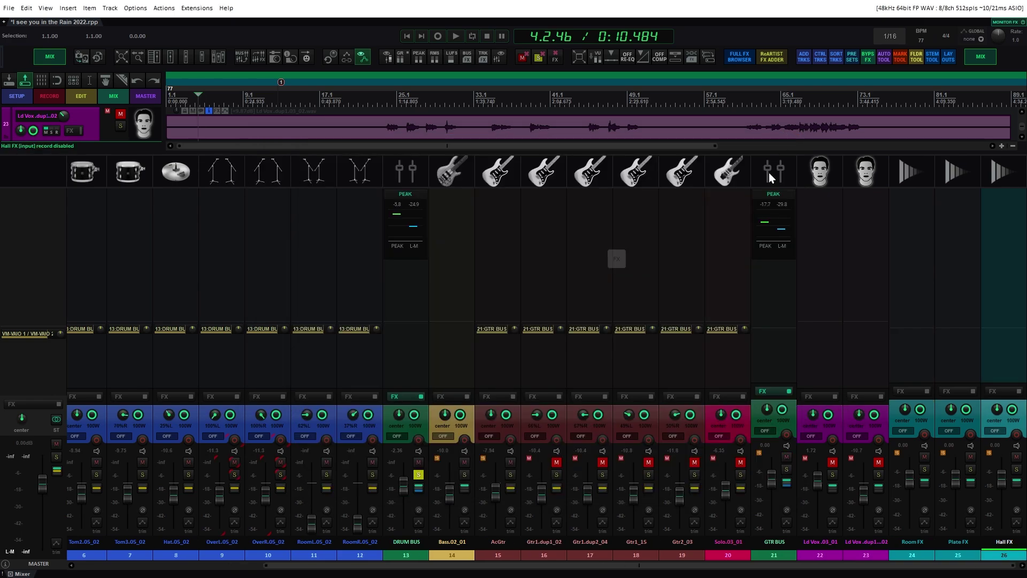
Step: Insert a visual spacer after the second lead vocal track to set off the reverb tracks
left_click(917, 547)
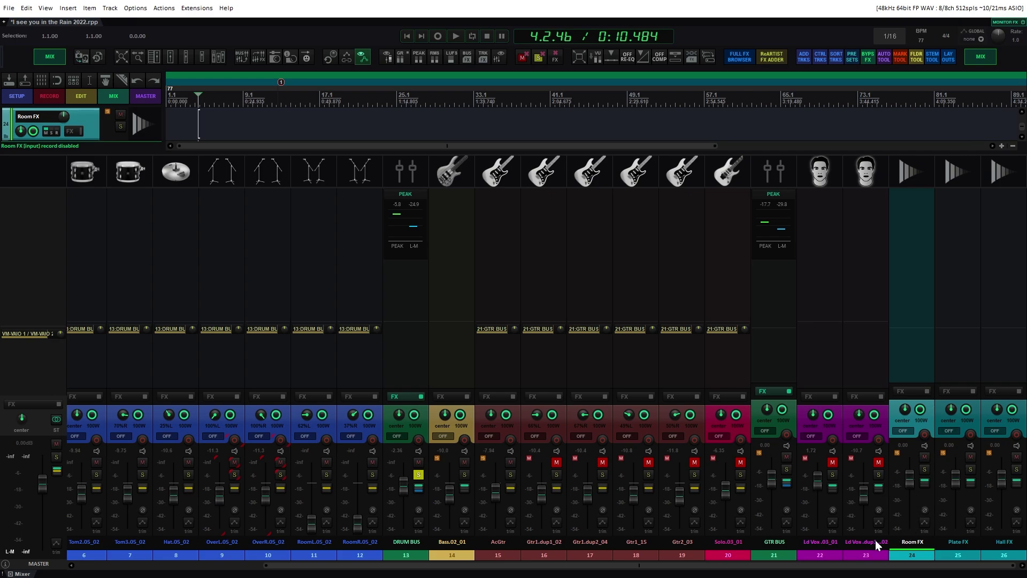
left_click(862, 552)
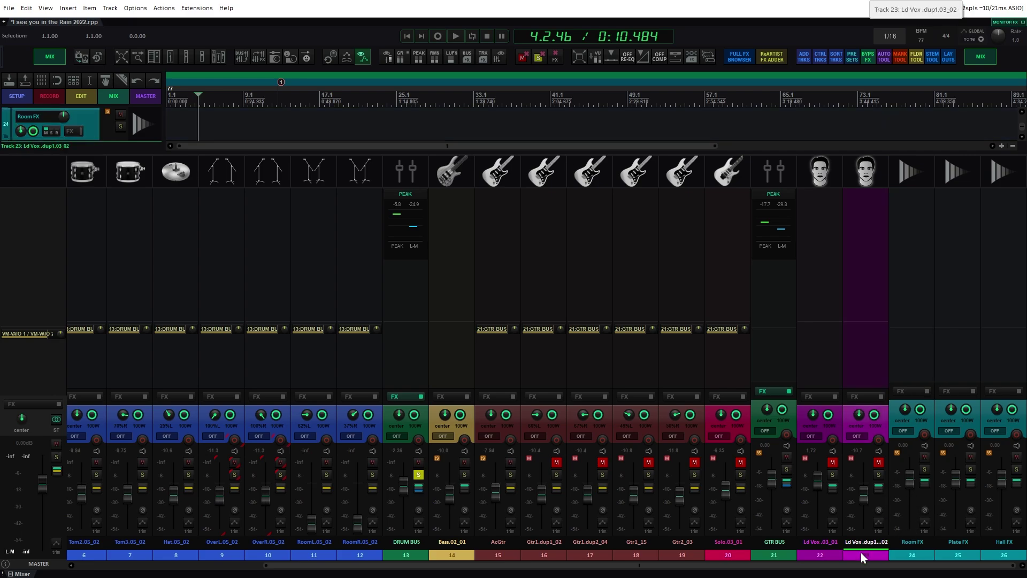
right_click(861, 553)
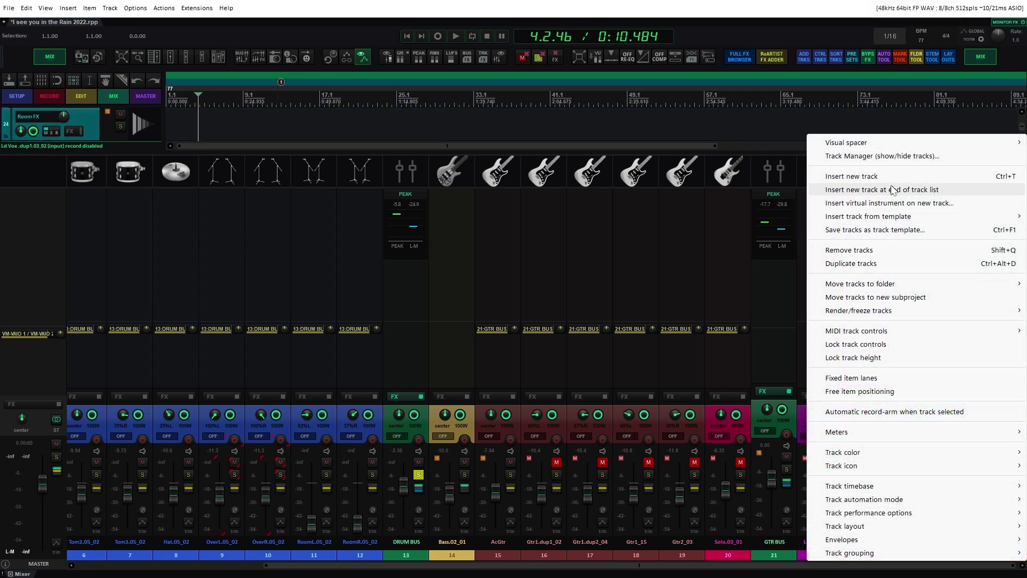
mouse_move(869, 145)
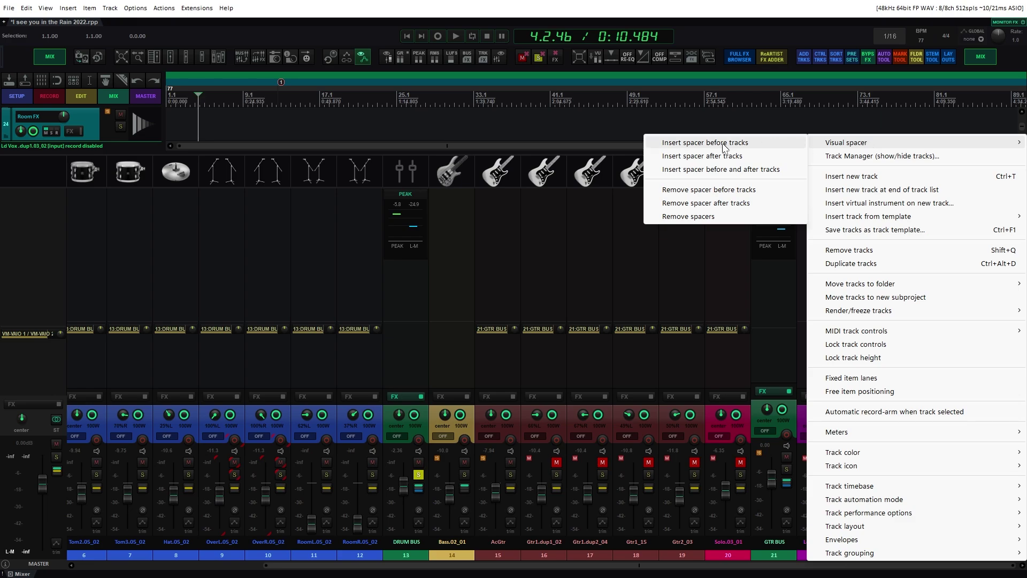
left_click(705, 156)
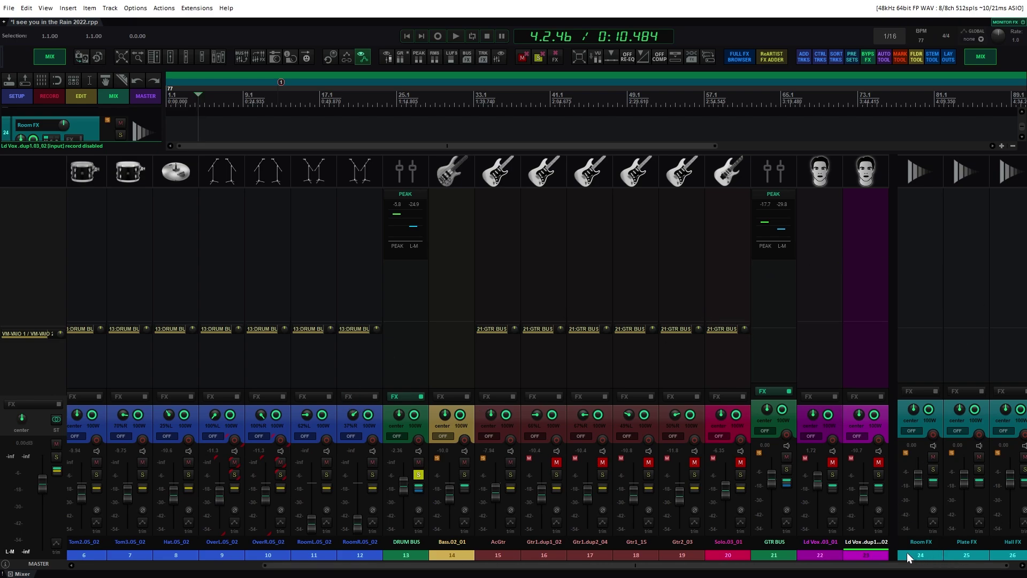
Step: Select all twelve drum tracks and open the Buss Driver tool for batch-adding sends
left_click_drag(469, 564, 261, 564)
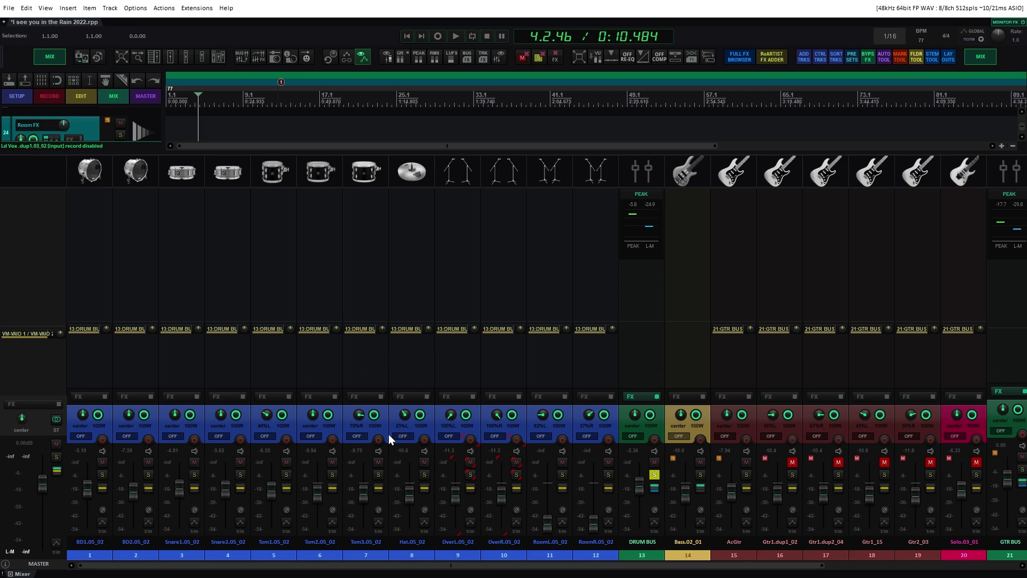
left_click(98, 557)
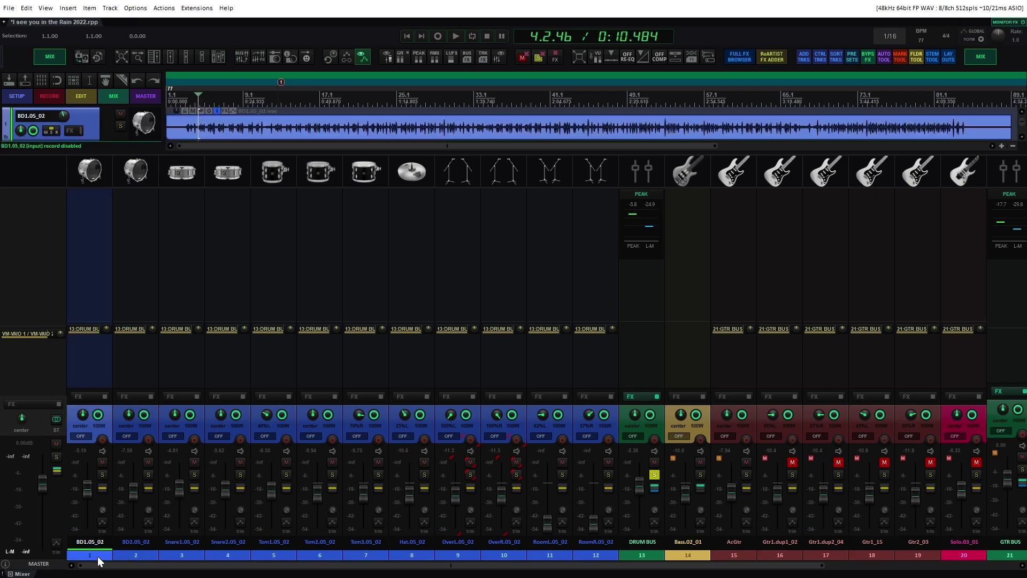
left_click(592, 550, "shift")
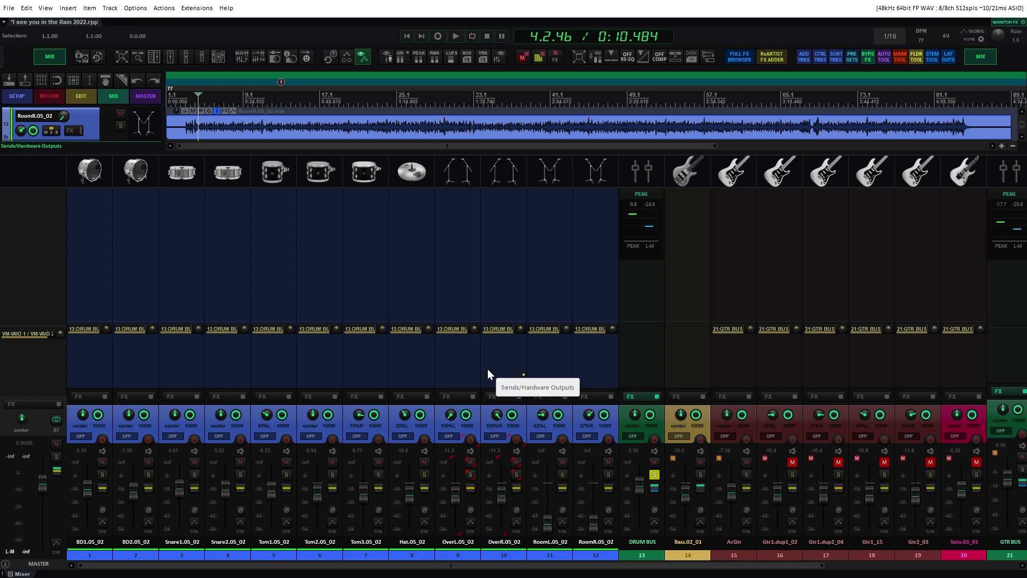
left_click(262, 55)
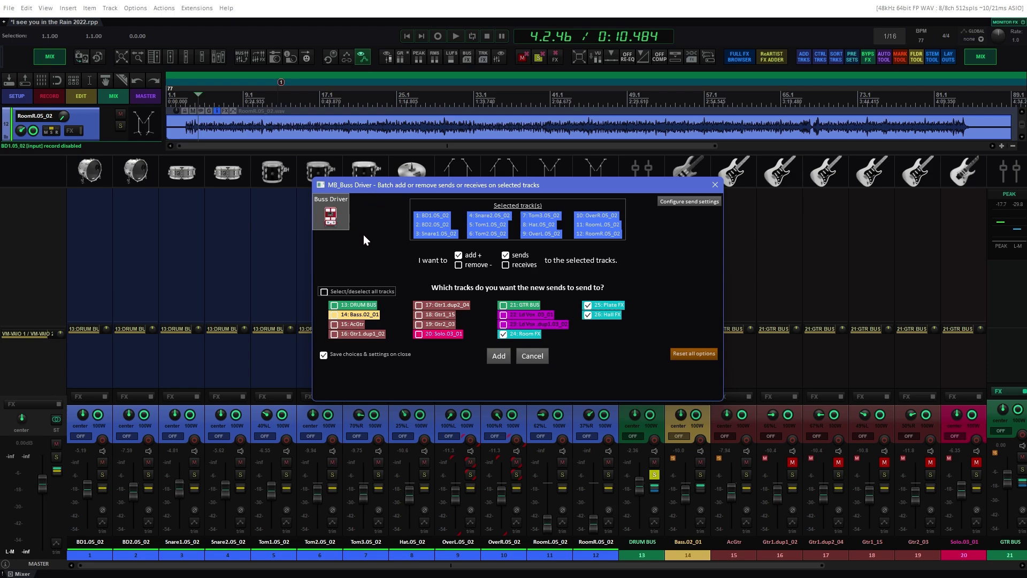
mouse_move(550, 183)
left_mouse_down()
mouse_move(539, 206)
mouse_move(538, 197)
left_mouse_up()
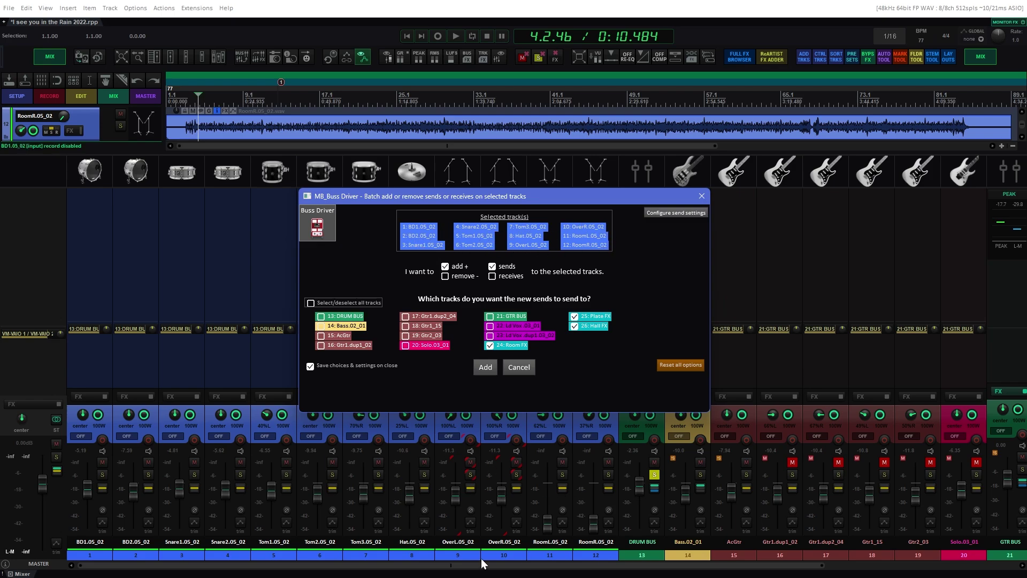
Step: Try a send level of -20.2 dB and check the fader modes in the send settings, returning the level to -inf dB
left_click(679, 212)
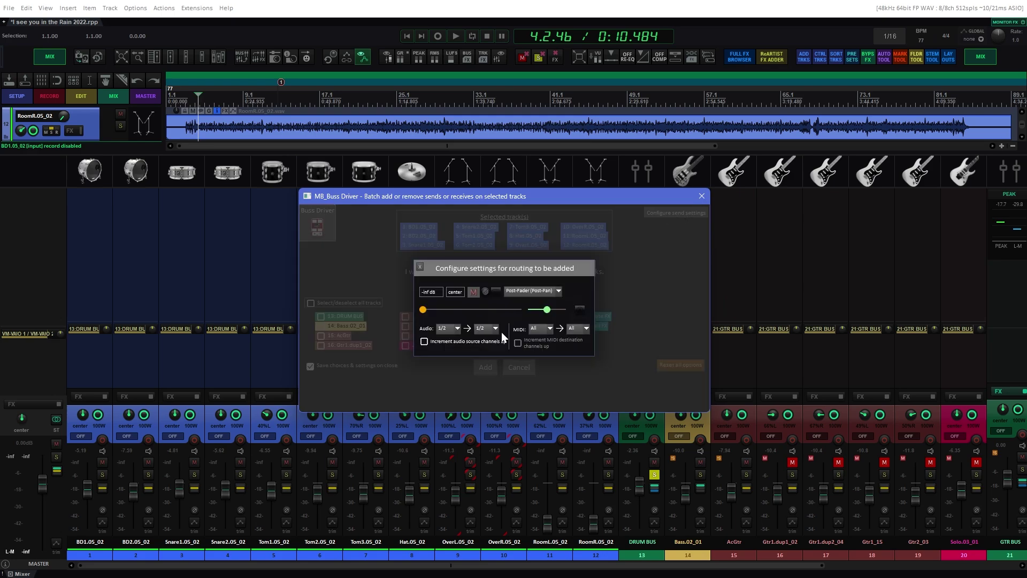
left_click_drag(426, 308, 535, 314)
left_click(516, 292)
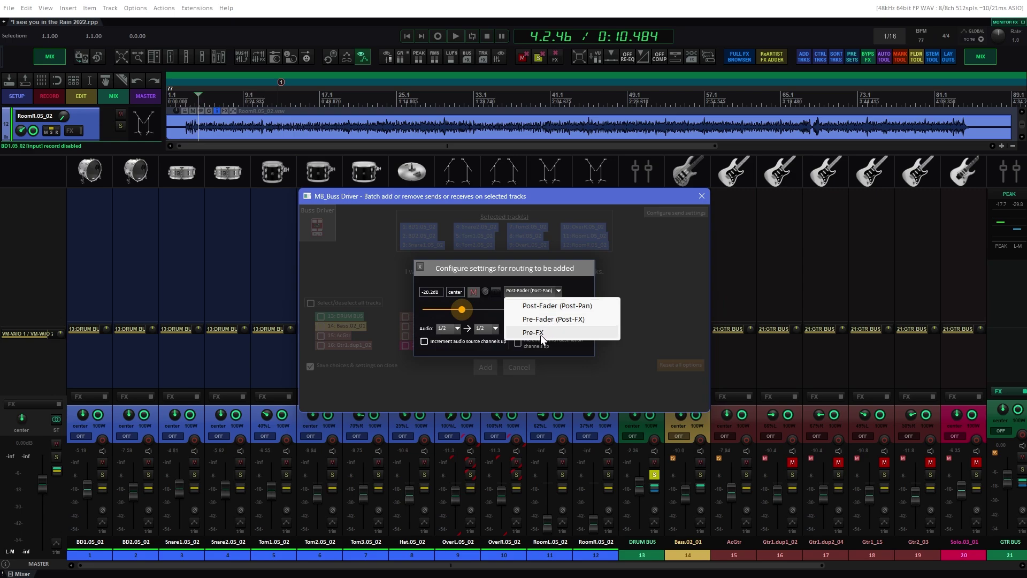
left_click(586, 271)
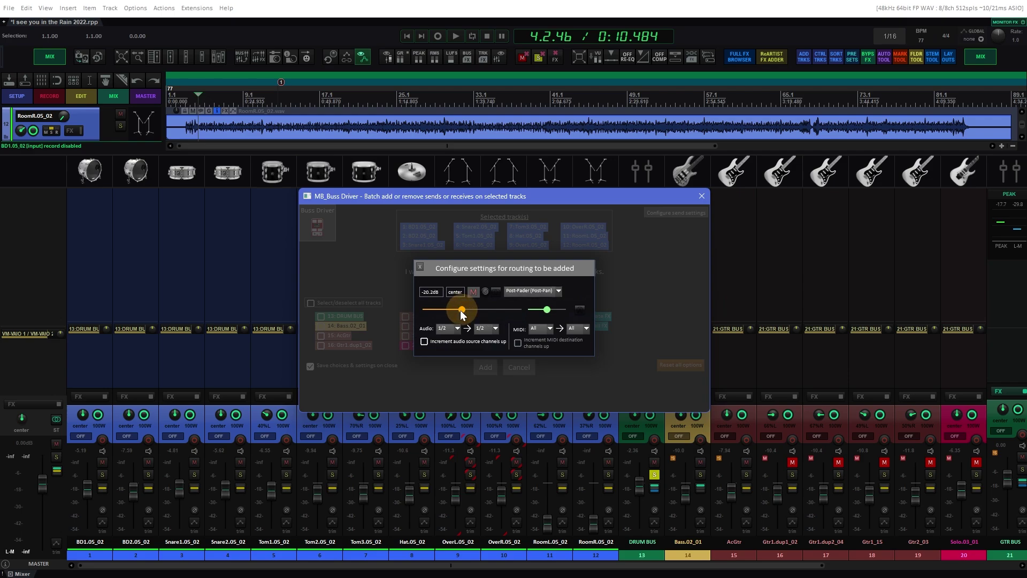
left_click_drag(462, 310, 387, 312)
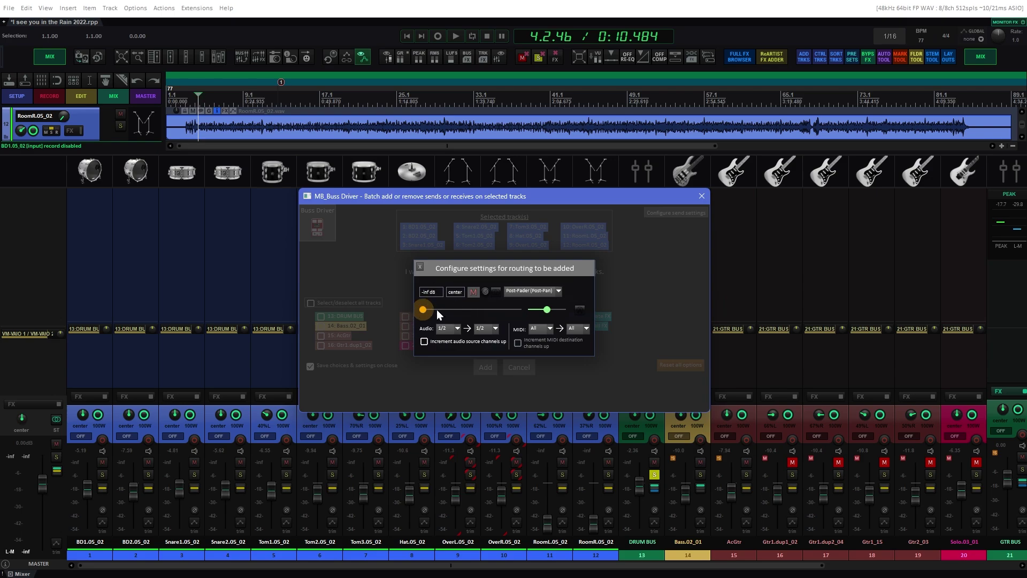
left_click(648, 276)
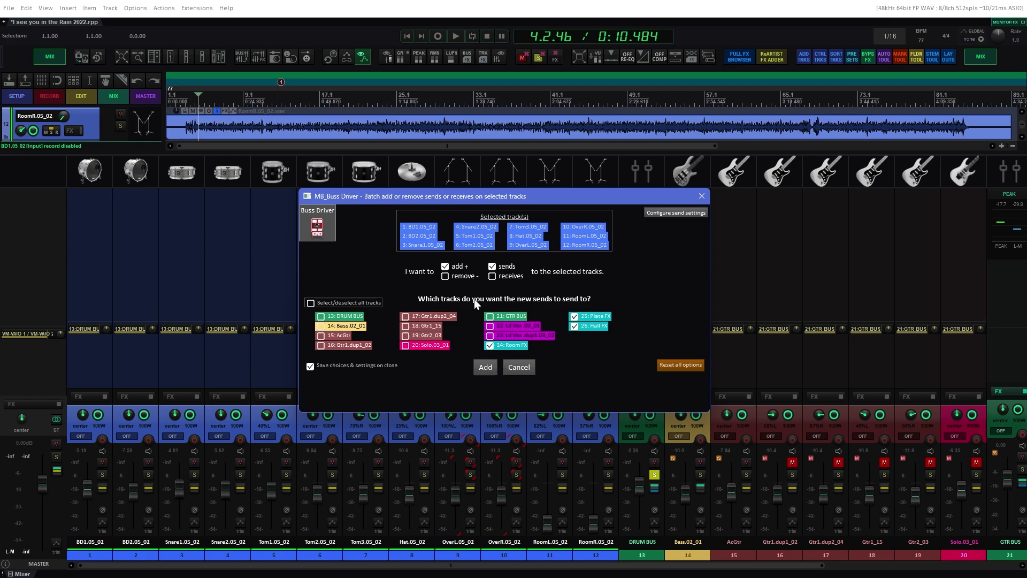
Step: Clear and reselect Room FX, Plate FX and Hall FX as destinations, and add the sends to the selected drum tracks
left_click(489, 345)
left_click(574, 326)
left_click(574, 317)
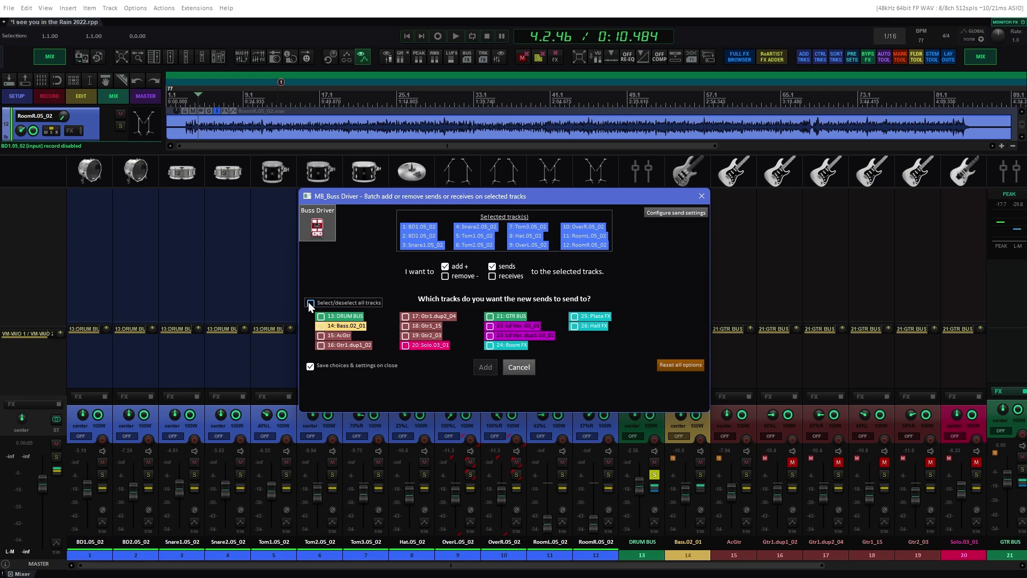
left_click(490, 345)
left_click(574, 316)
left_click(575, 326)
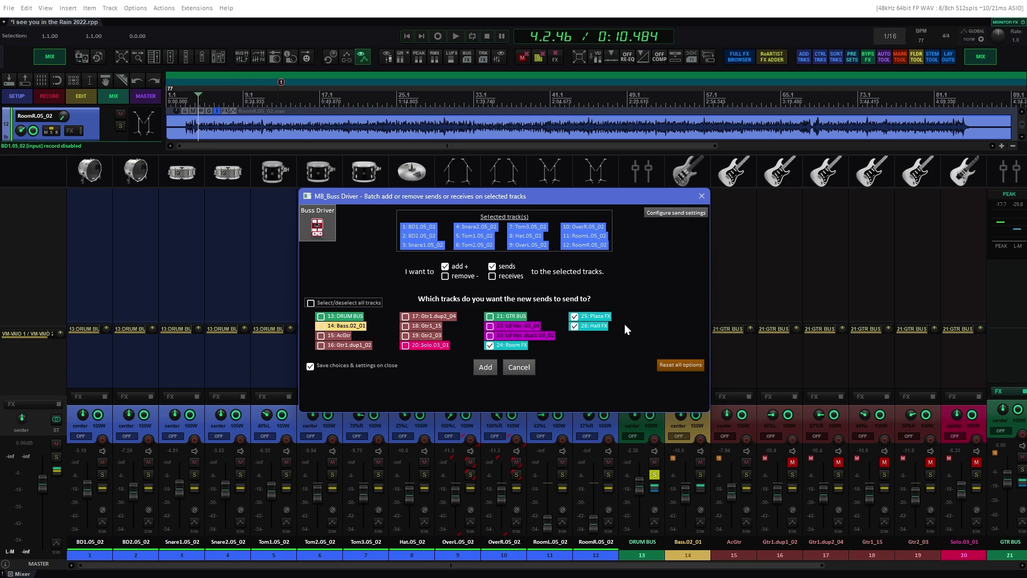
left_click(310, 367)
left_click(489, 367)
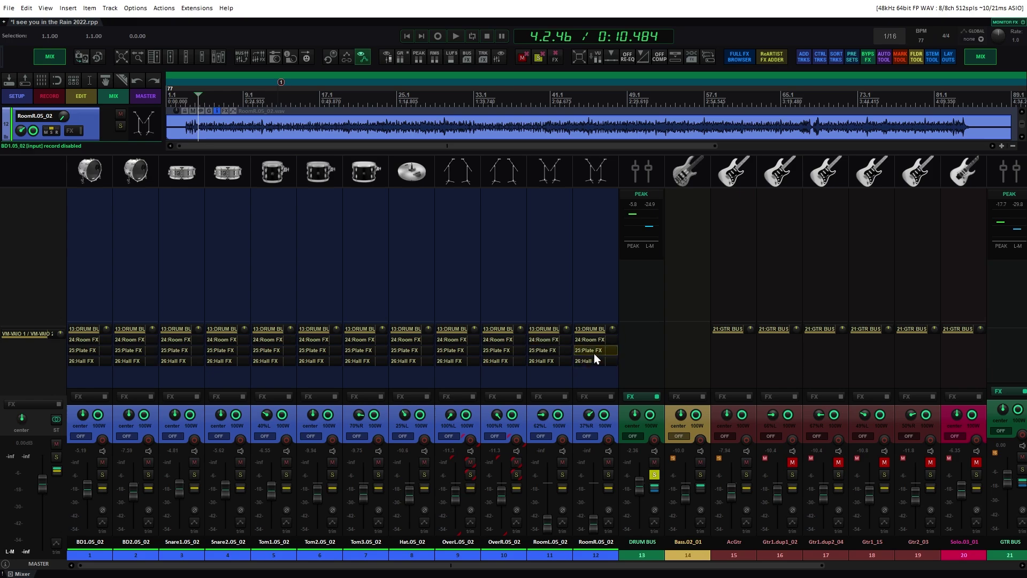
Step: Add the ReArtist Pro Reflex-1 reverb to the Room FX track, close the plugin browser and move the reverb window over the mixer
left_click_drag(630, 565, 822, 565)
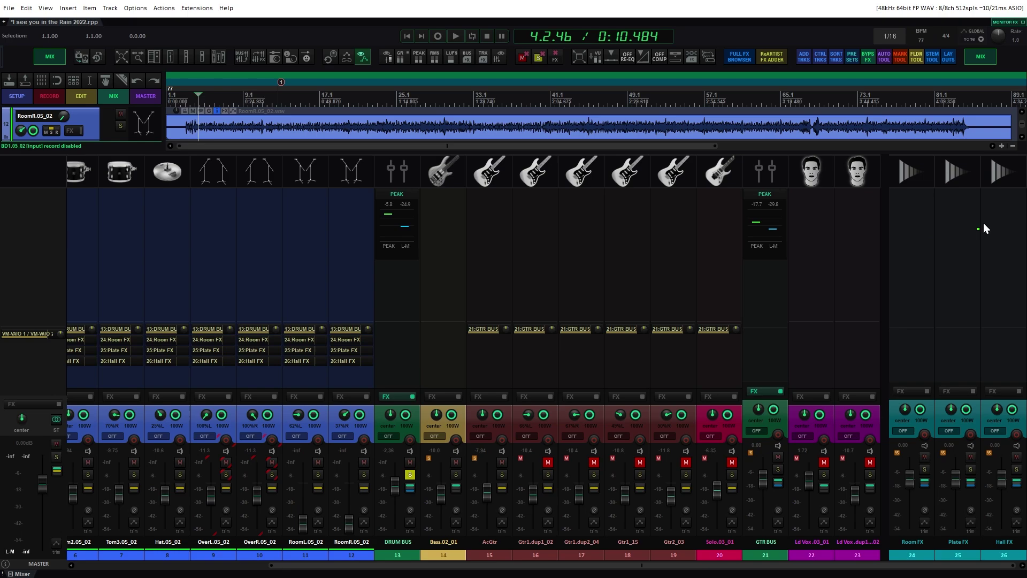
double_click(912, 197)
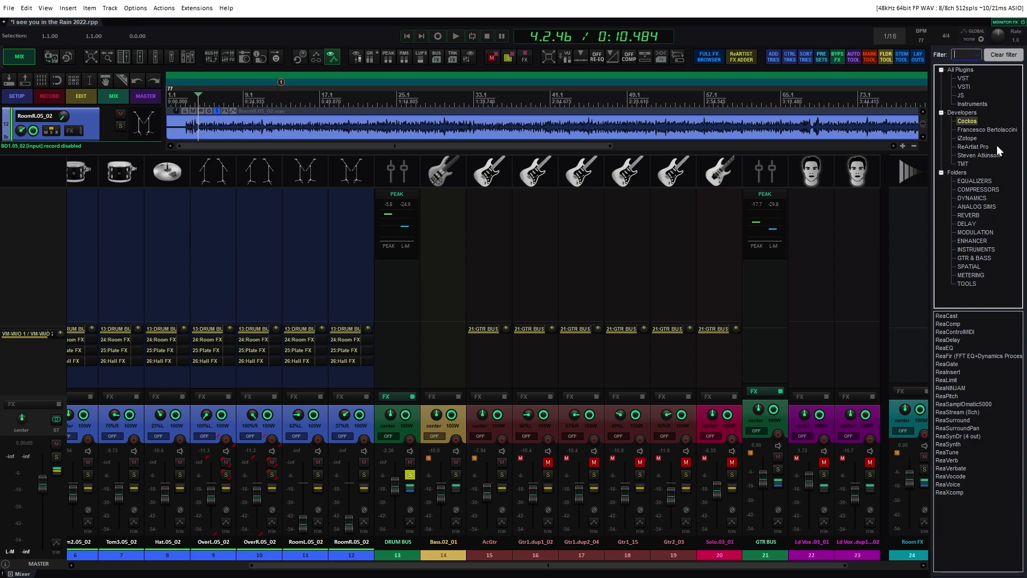
left_click(978, 147)
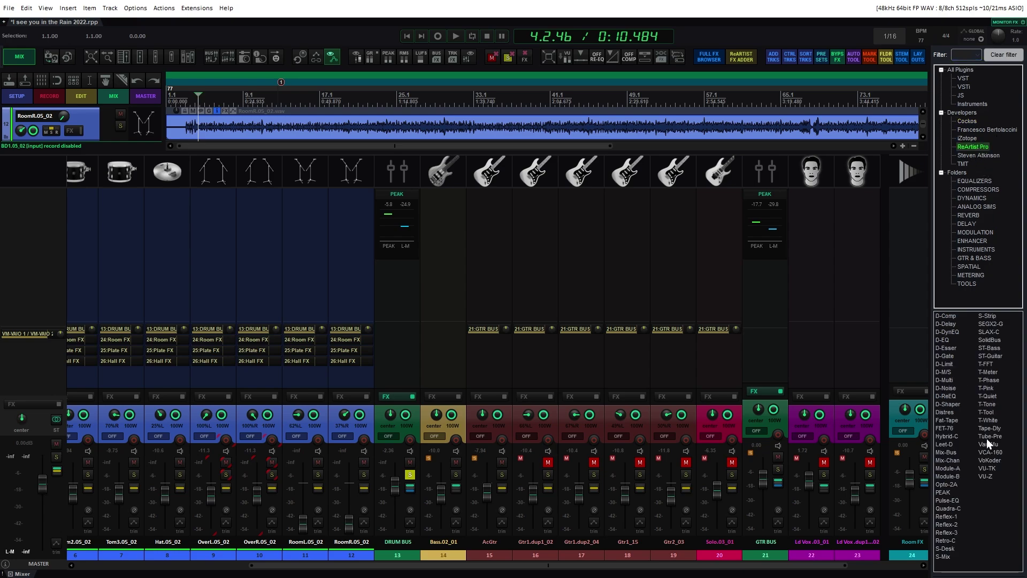
left_click(948, 516)
left_click(941, 533)
left_click(950, 517)
left_click_drag(952, 517, 913, 218)
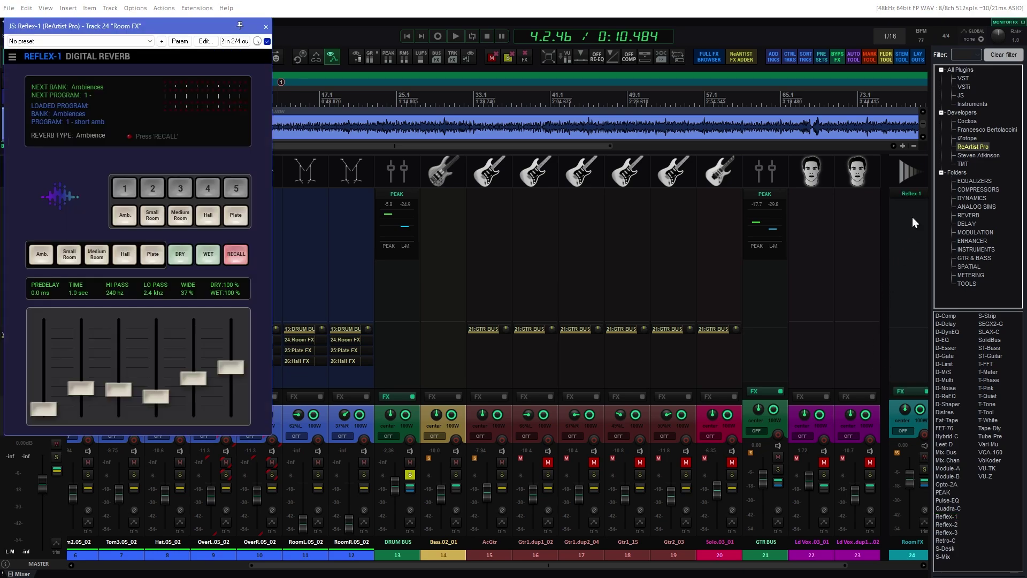
left_click(714, 54)
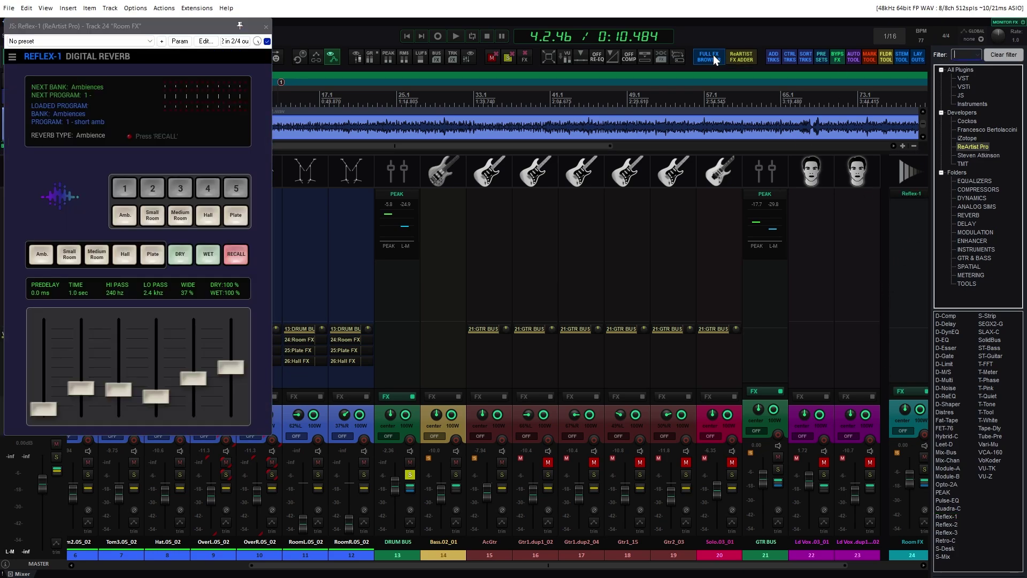
left_click_drag(207, 27, 670, 73)
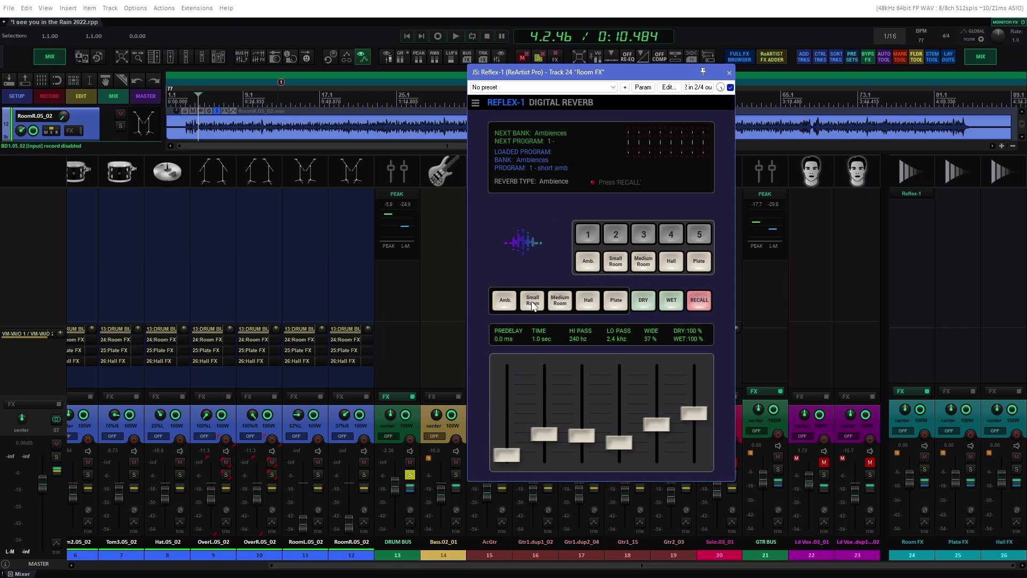
Step: Recall program 3, 80's amb, from the Ambiences bank, set the reverb type to Medium Room, and close the reverb window
left_click(559, 300)
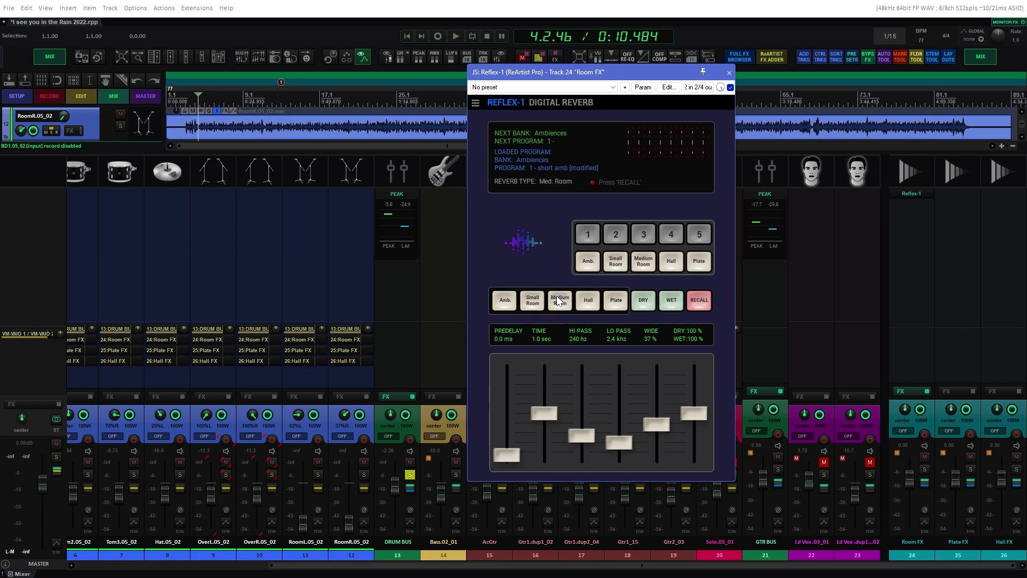
left_click(647, 233)
left_click(701, 301)
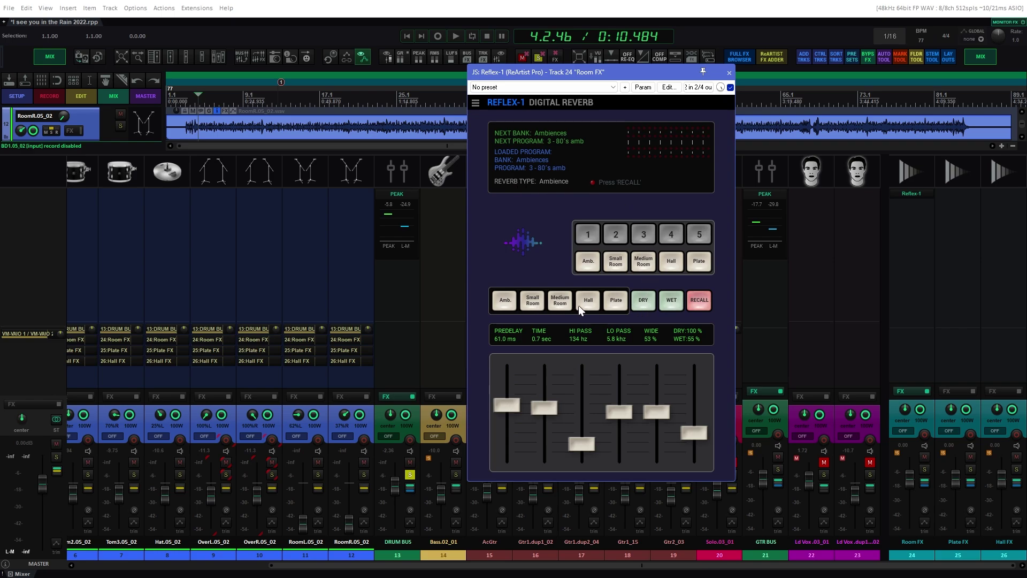
left_click(558, 301)
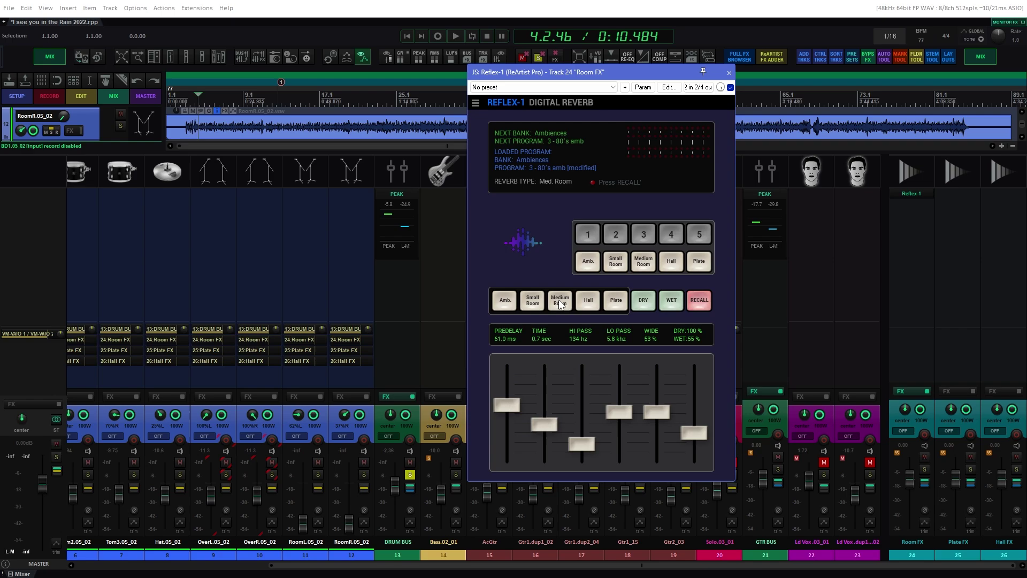
left_click(533, 301)
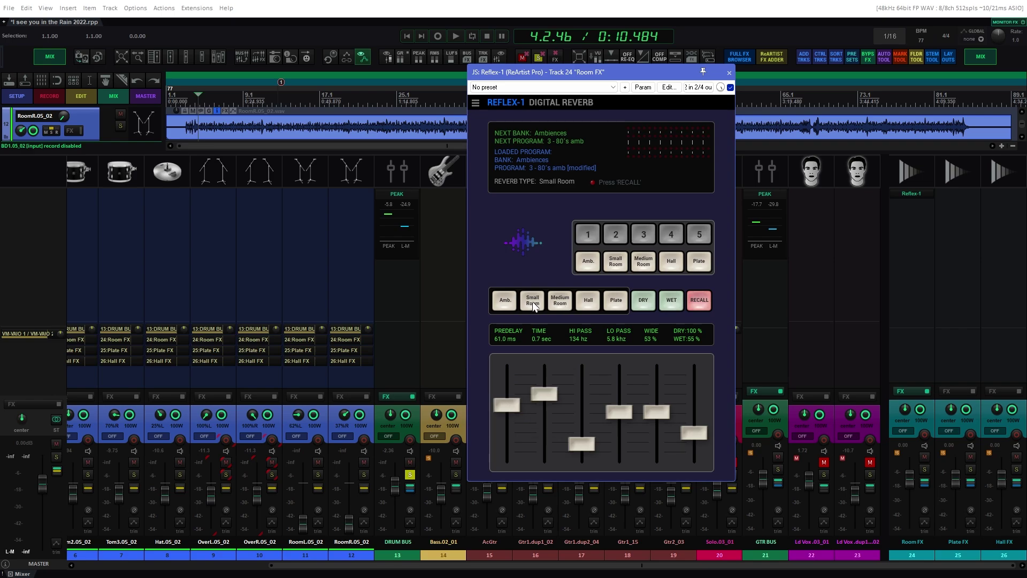
left_click(559, 299)
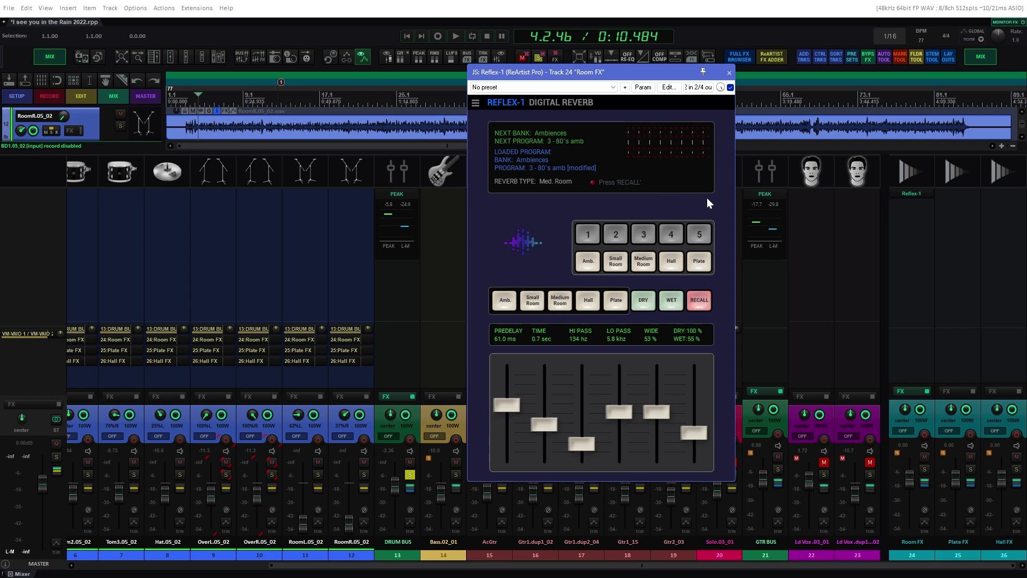
left_click(729, 73)
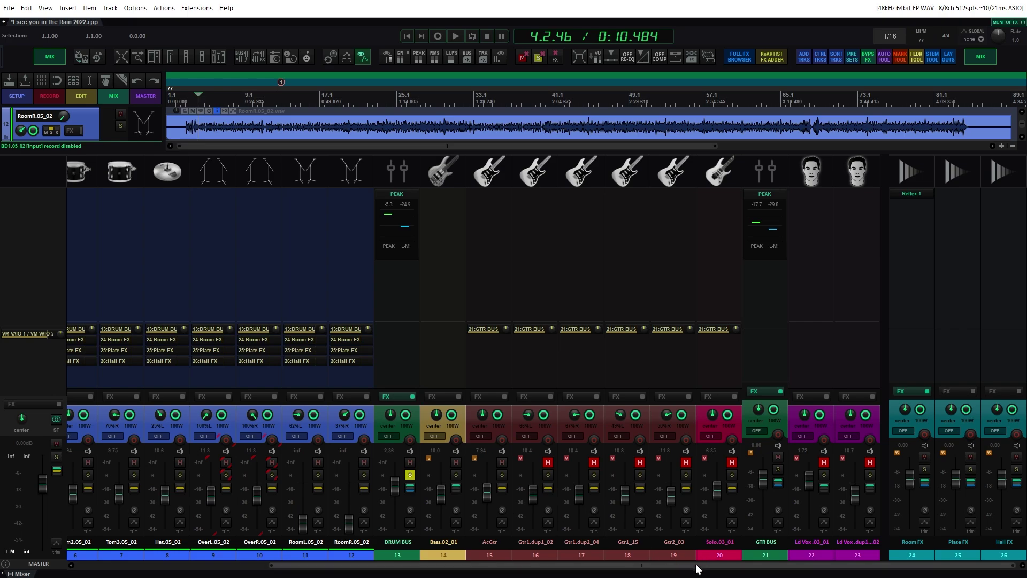
Step: Solo the Snare1.05_02 track and raise its volume to +0.04 dB during playback
left_click_drag(696, 563, 480, 557)
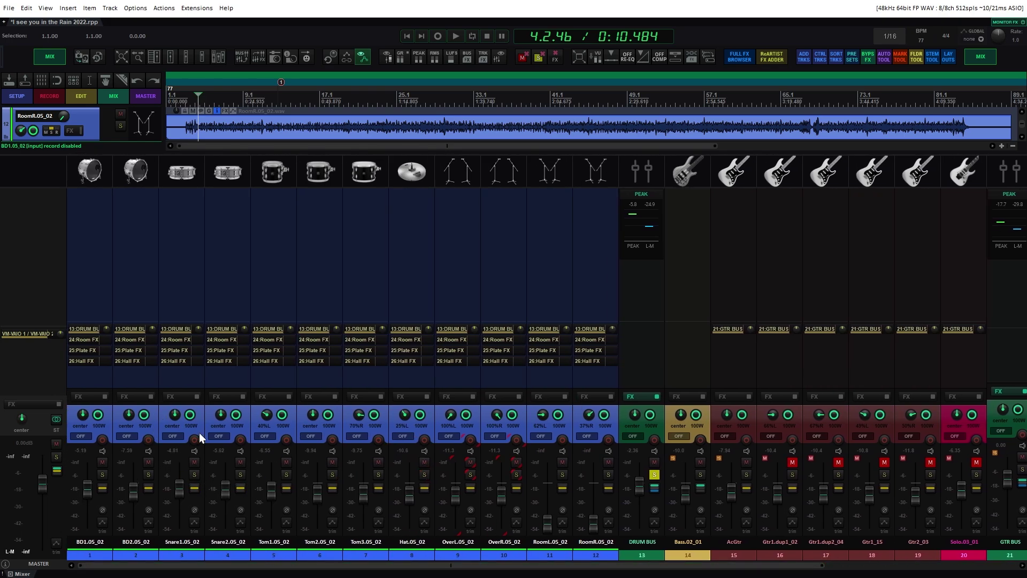
left_click(201, 414)
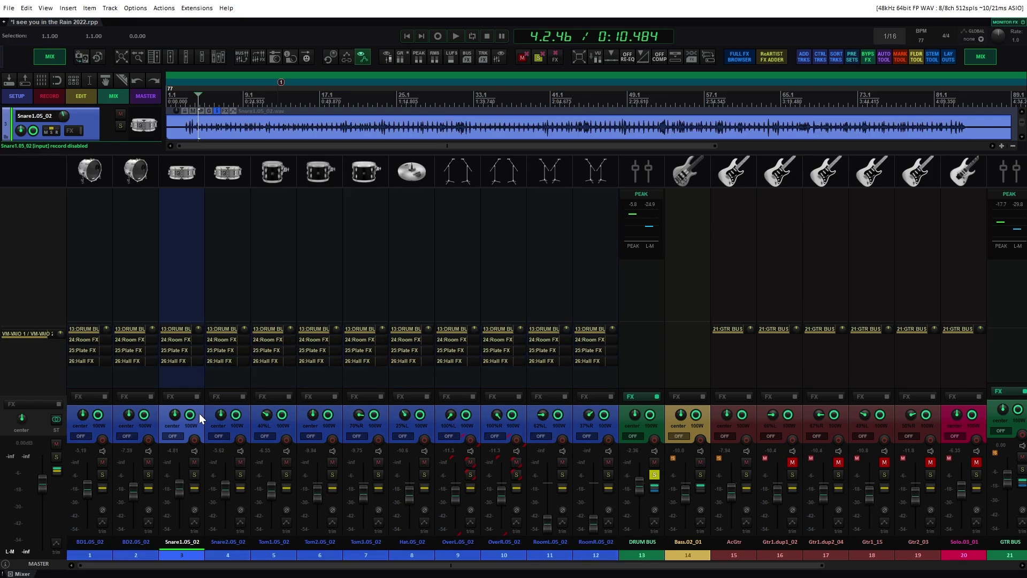
left_click(195, 475)
left_click(456, 35)
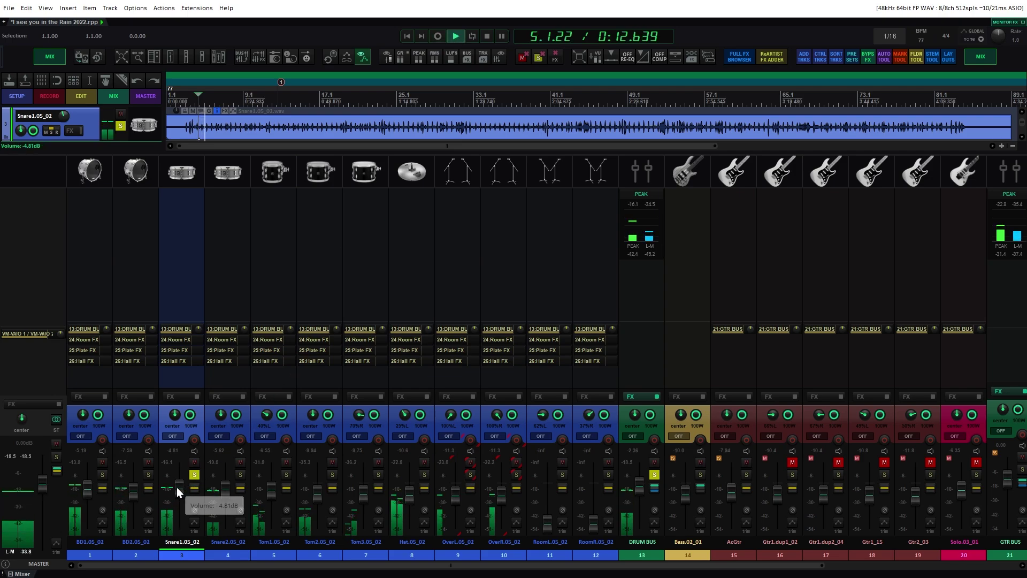
left_click_drag(177, 487, 178, 480)
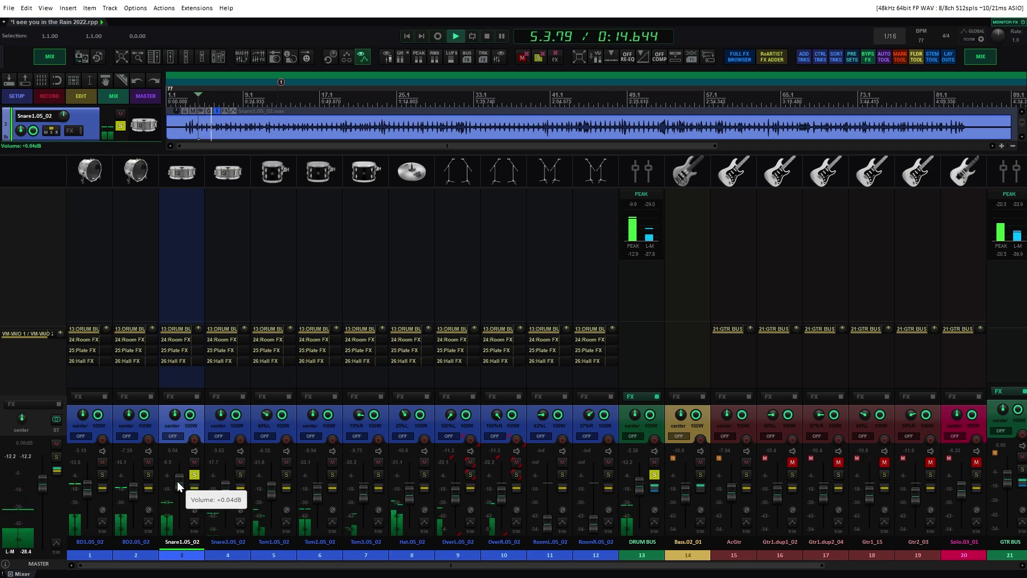
left_click(488, 37)
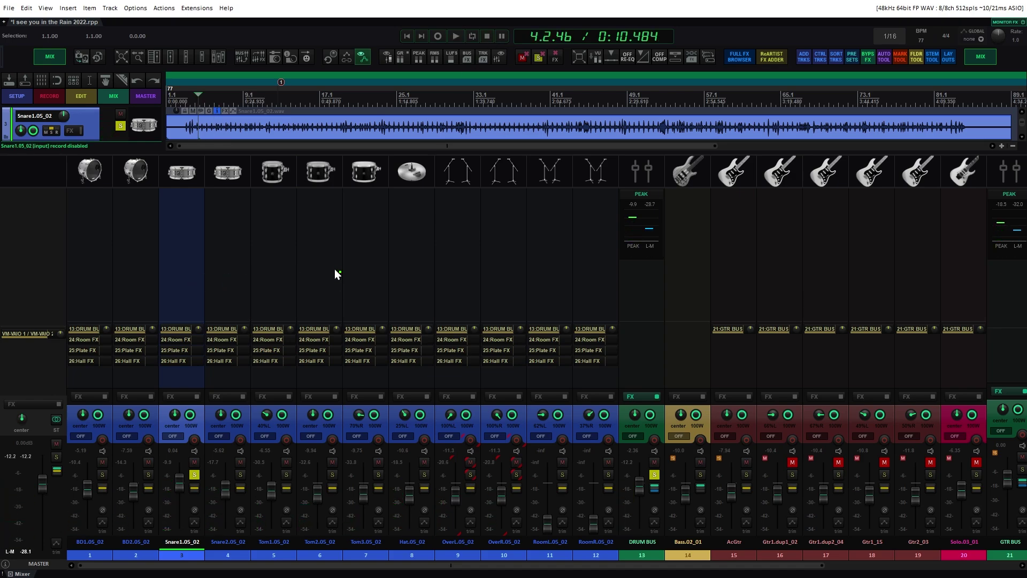
left_click(177, 338)
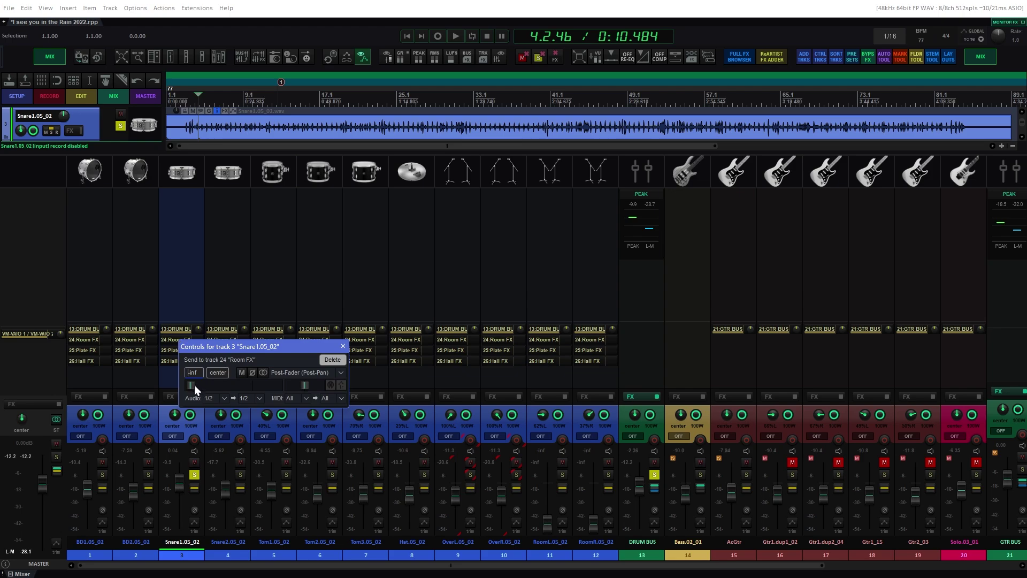
mouse_move(194, 385)
left_mouse_down()
mouse_move(228, 388)
mouse_move(191, 386)
left_mouse_up()
left_click_drag(265, 345, 345, 331)
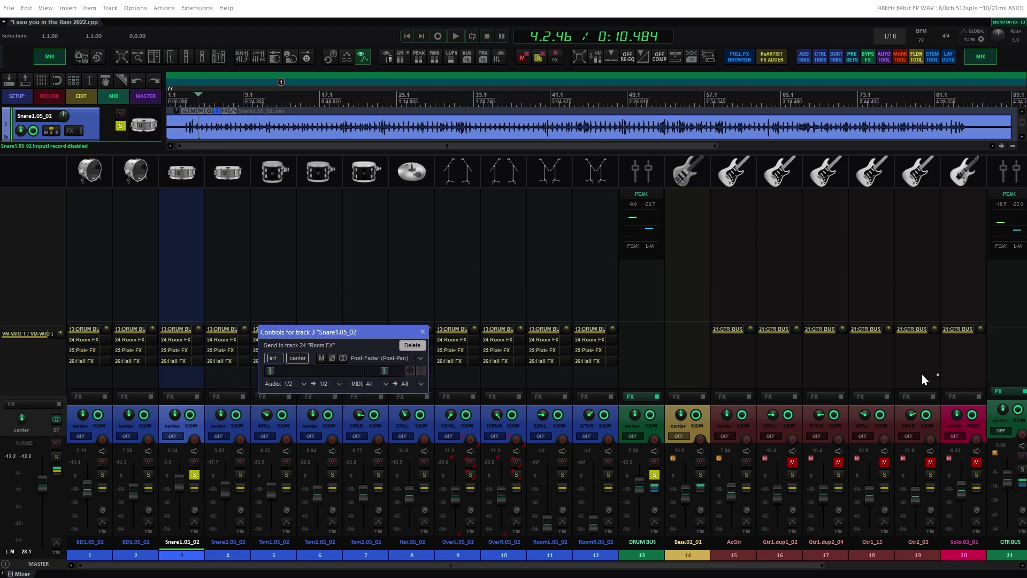
Step: Switch the mixer to narrow track strips so the drum and reverb tracks fit together
left_click_drag(462, 567, 416, 558)
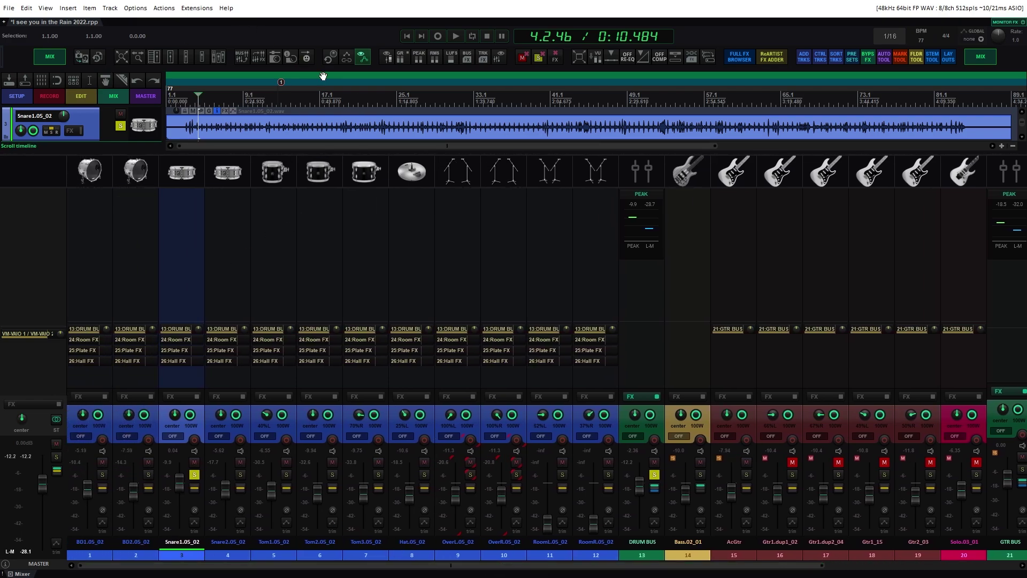
left_click(187, 57)
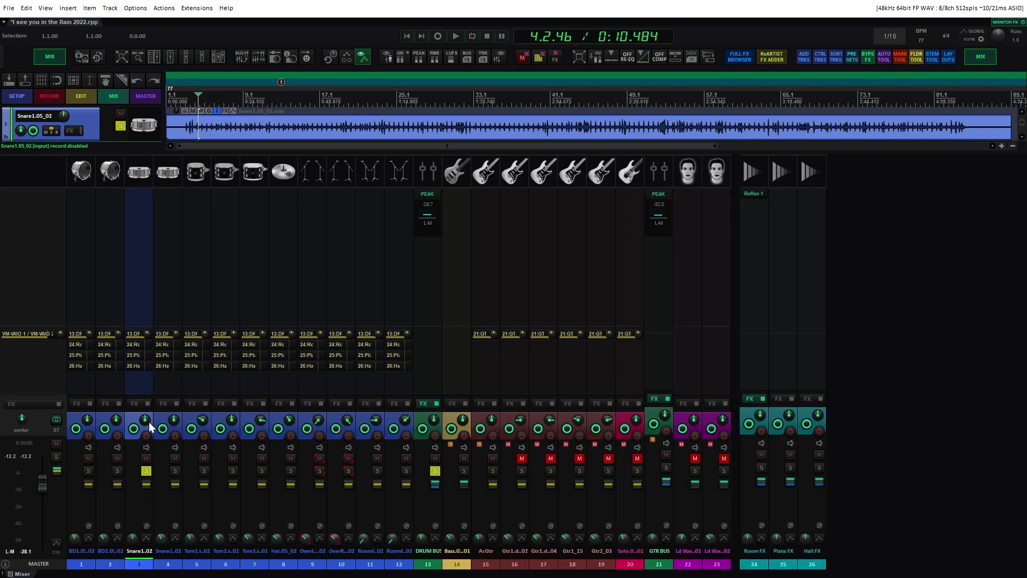
Step: Raise the Snare1 track's send to Room FX to -0.80 dB during playback
left_click(134, 345)
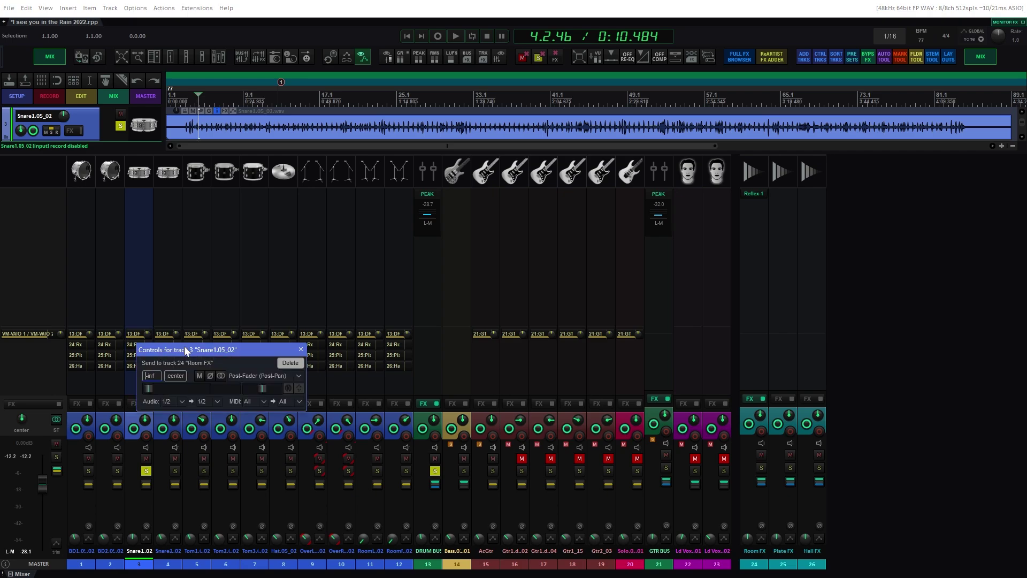
left_click_drag(184, 345, 416, 243)
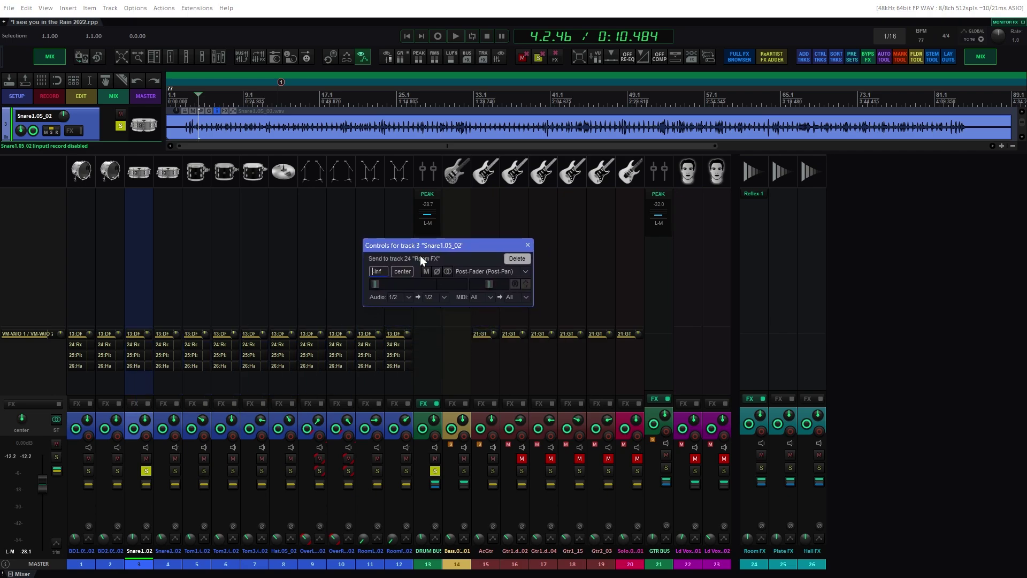
left_click(455, 36)
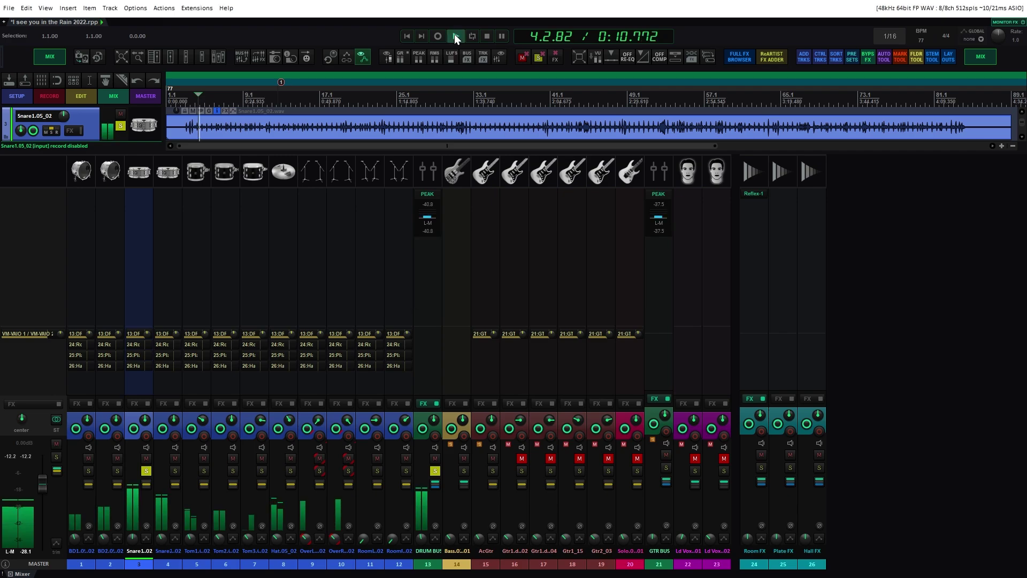
left_click(136, 343)
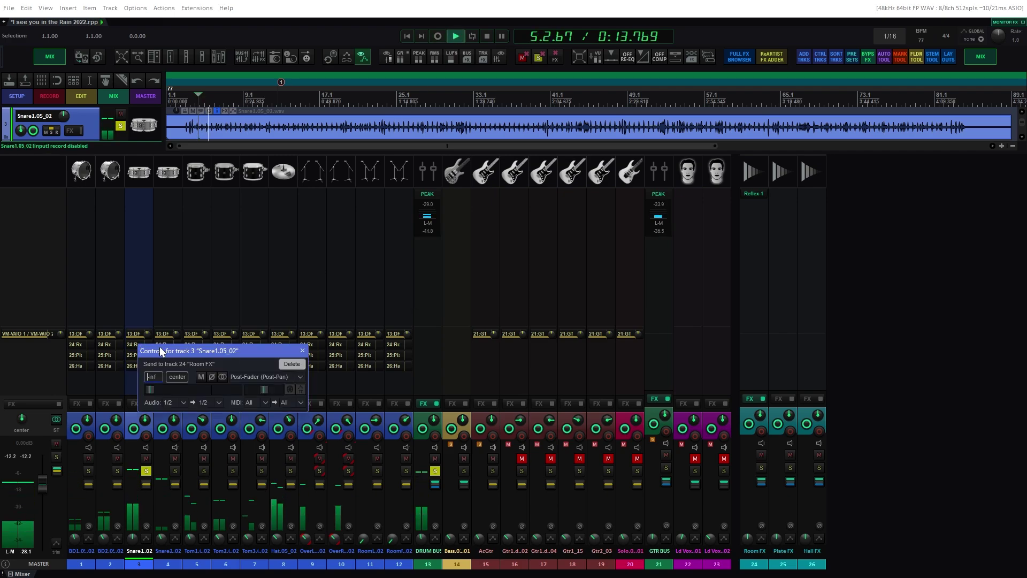
left_click_drag(140, 351, 352, 279)
left_click_drag(362, 321, 422, 322)
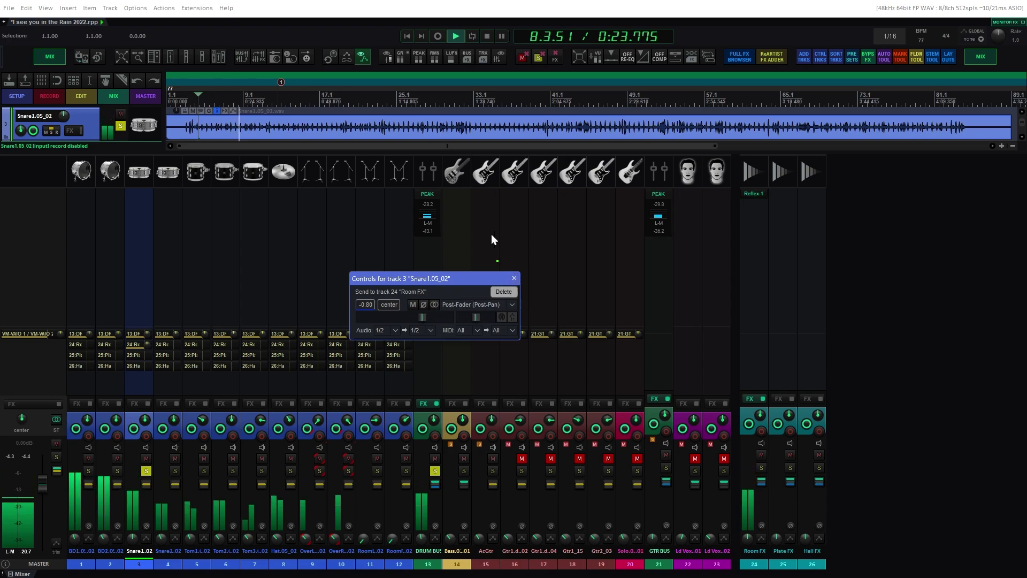
left_click(489, 37)
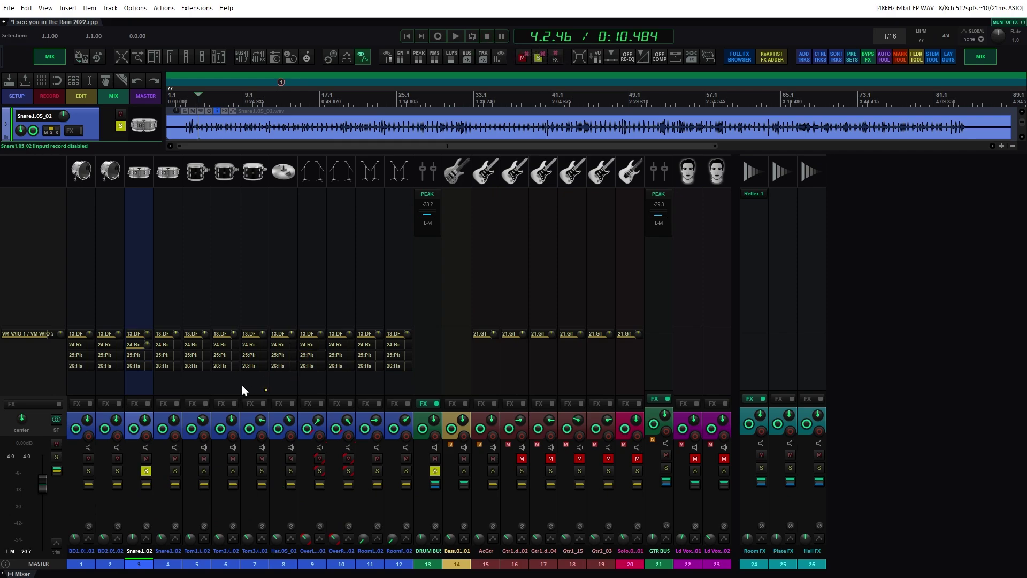
Step: Audition the snare through Room FX's Reflex-1, set the reverb to 0% dry and 100% wet, and close its window
left_click(754, 194)
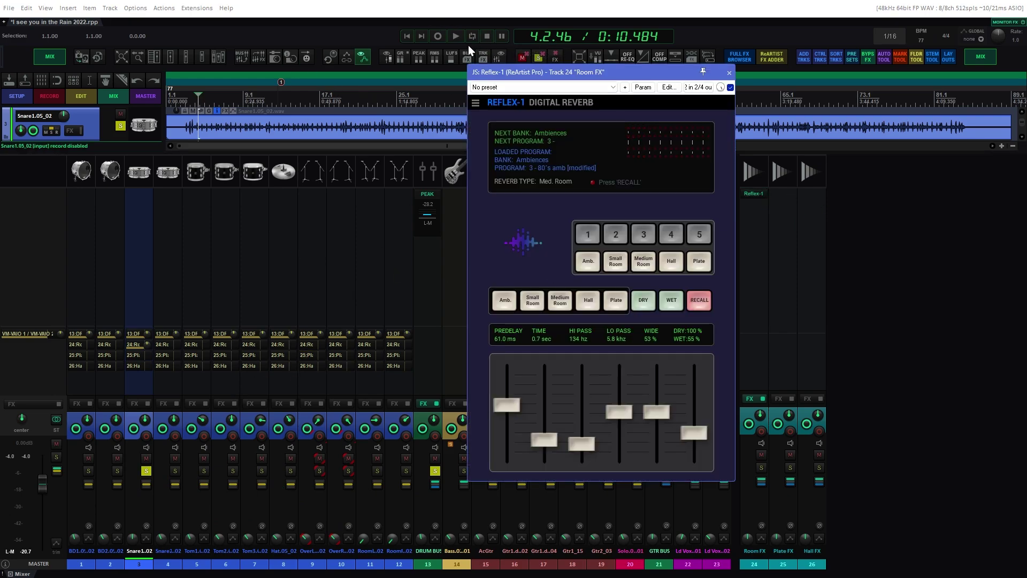
left_click(455, 36)
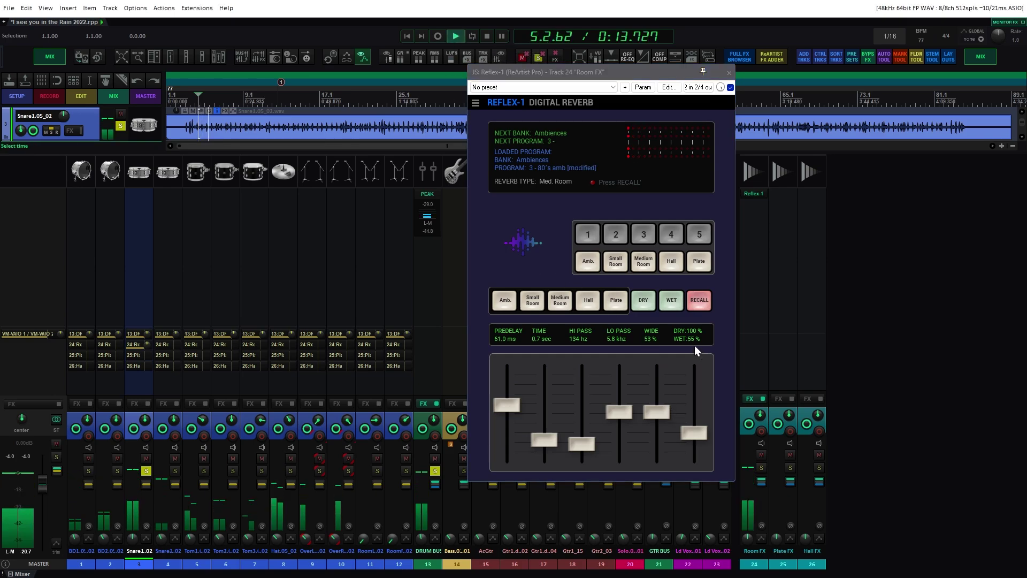
left_click(486, 36)
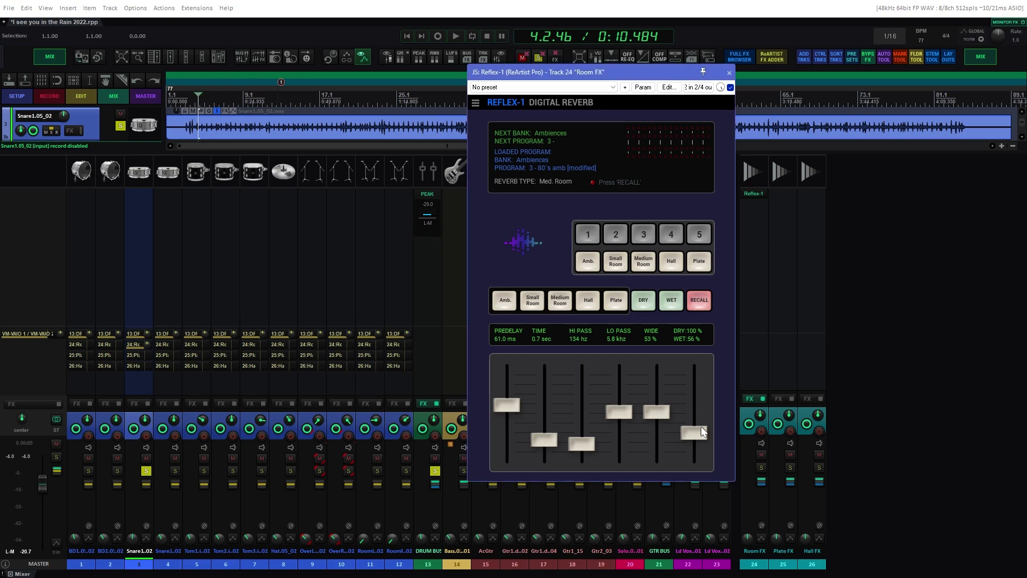
left_click_drag(701, 426, 707, 391)
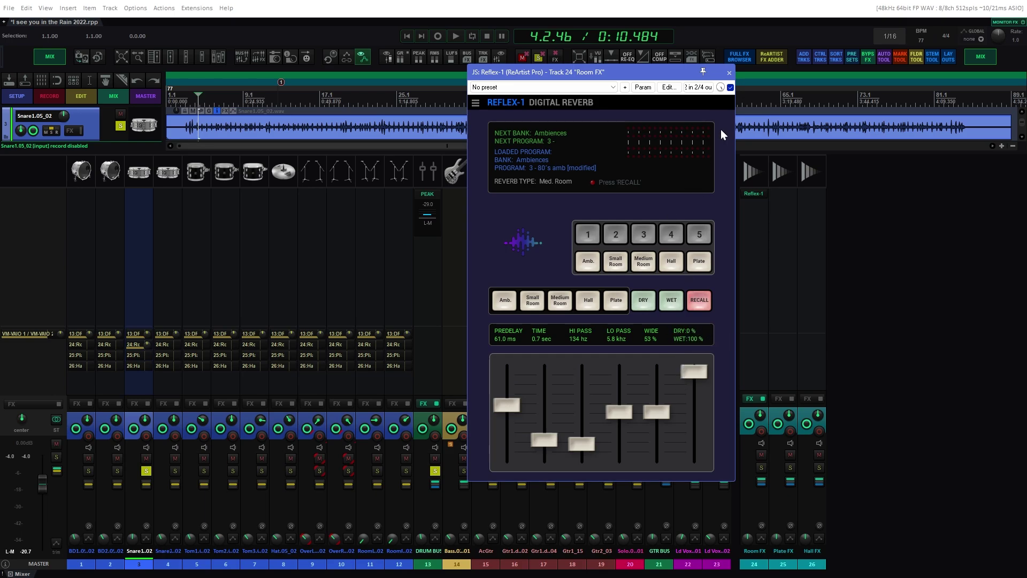
left_click(729, 73)
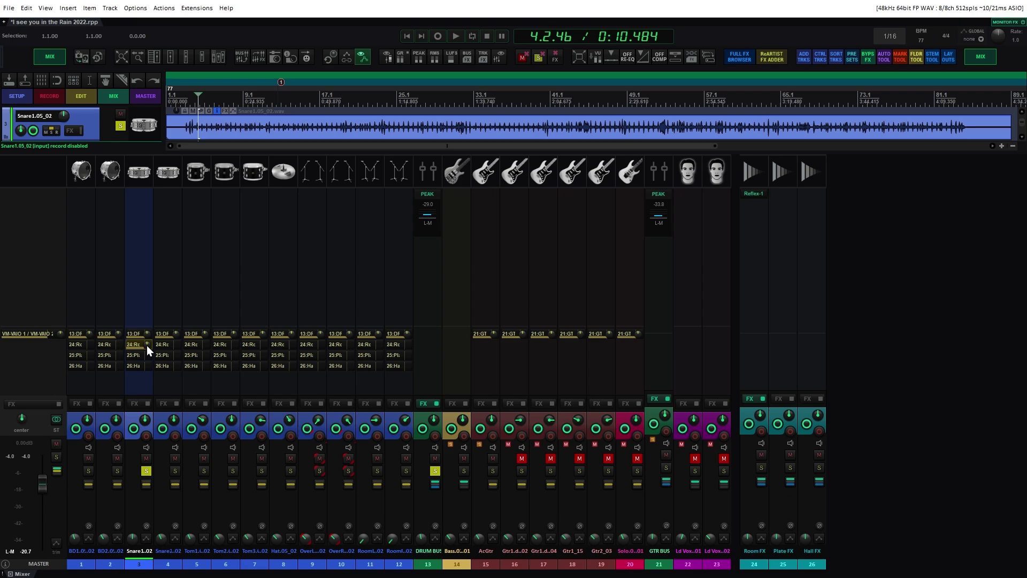
Step: Reset the Snare1 track's send to Room FX to its minimum, and raise it to about -22.2 dB during playback
left_click_drag(146, 345, 147, 362)
left_click(455, 35)
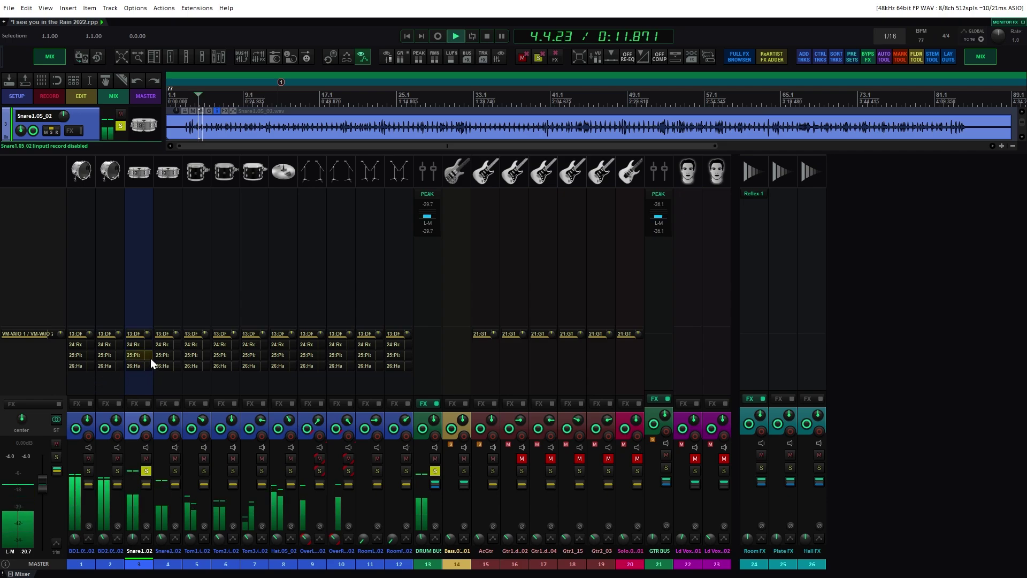
left_click(137, 344)
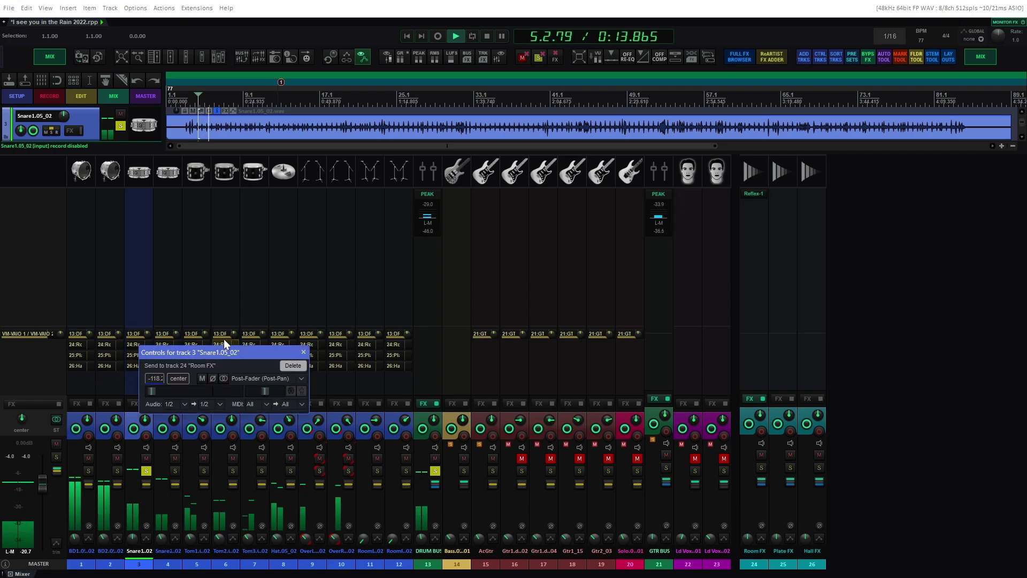
left_click_drag(247, 352, 490, 258)
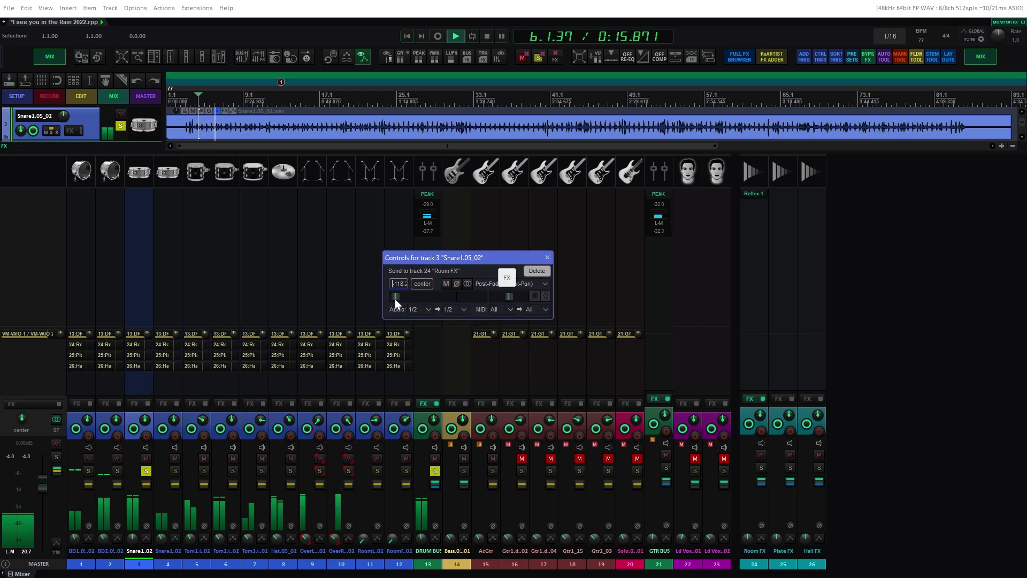
left_click_drag(395, 299, 424, 301)
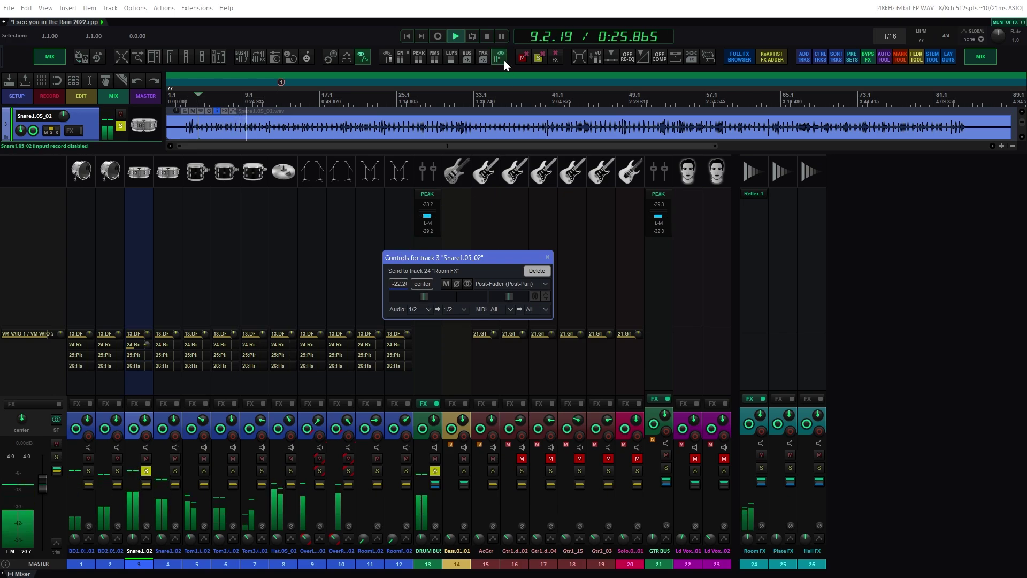
left_click(487, 37)
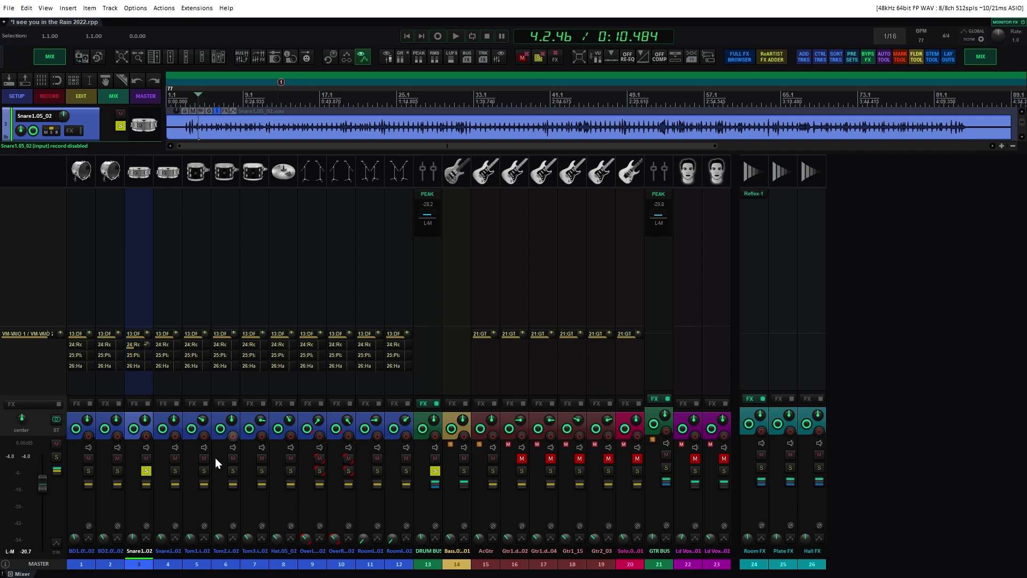
Step: Unsolo the Snare1 and DRUM BUS tracks and mute the Bass and AcGtr tracks during playback
left_click(147, 470)
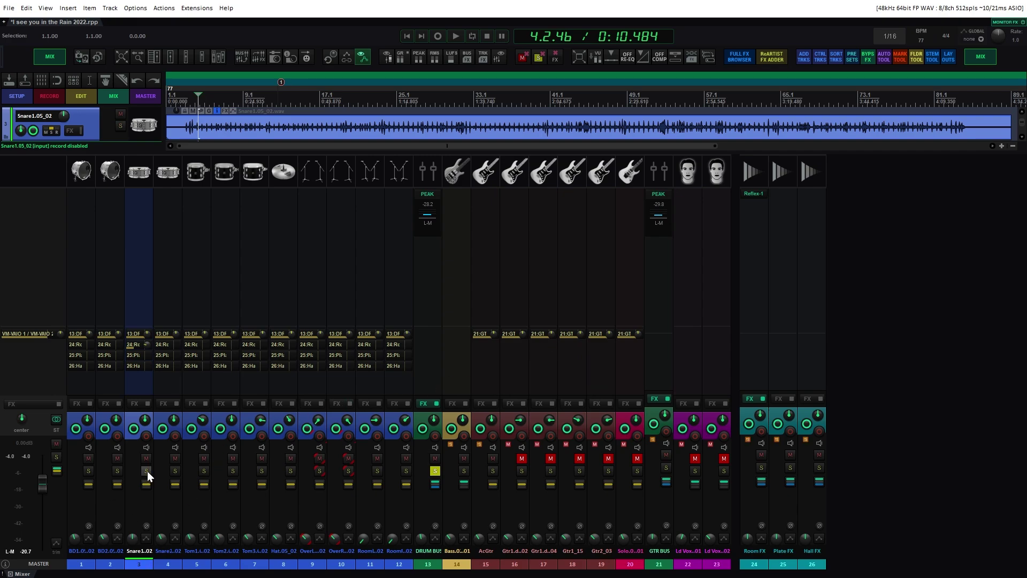
left_click(456, 35)
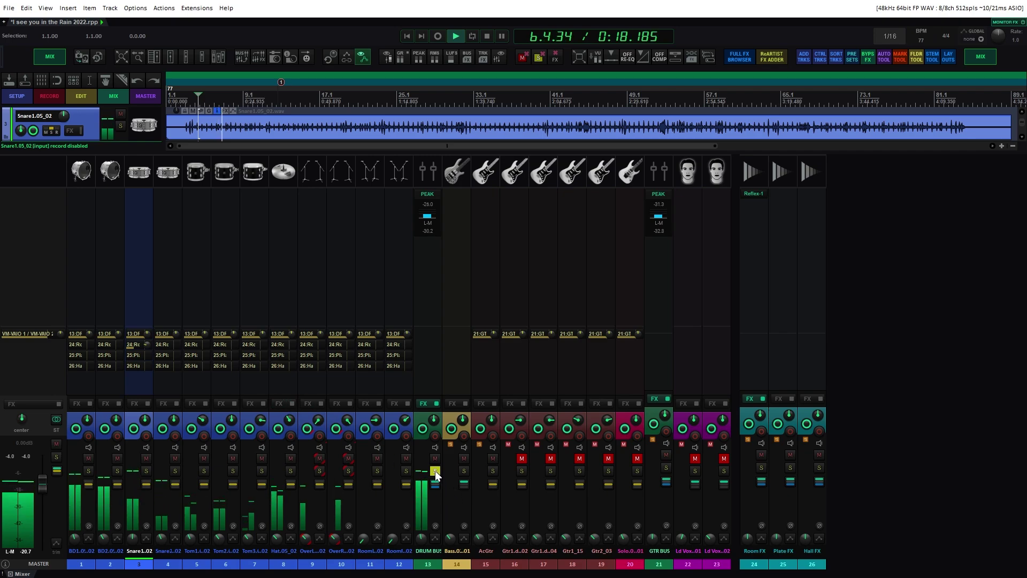
left_click(464, 458)
left_click(493, 458)
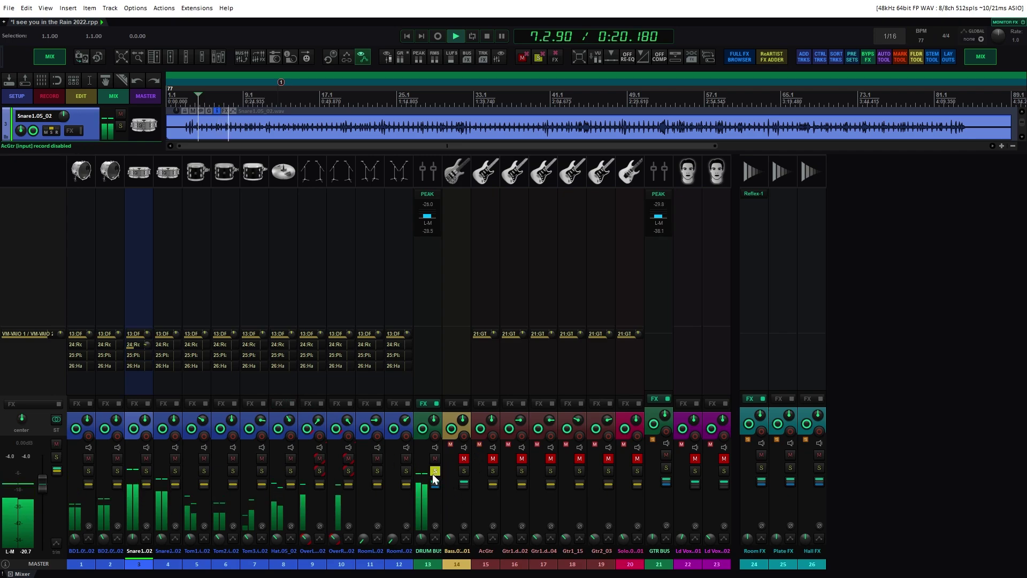
left_click(435, 471)
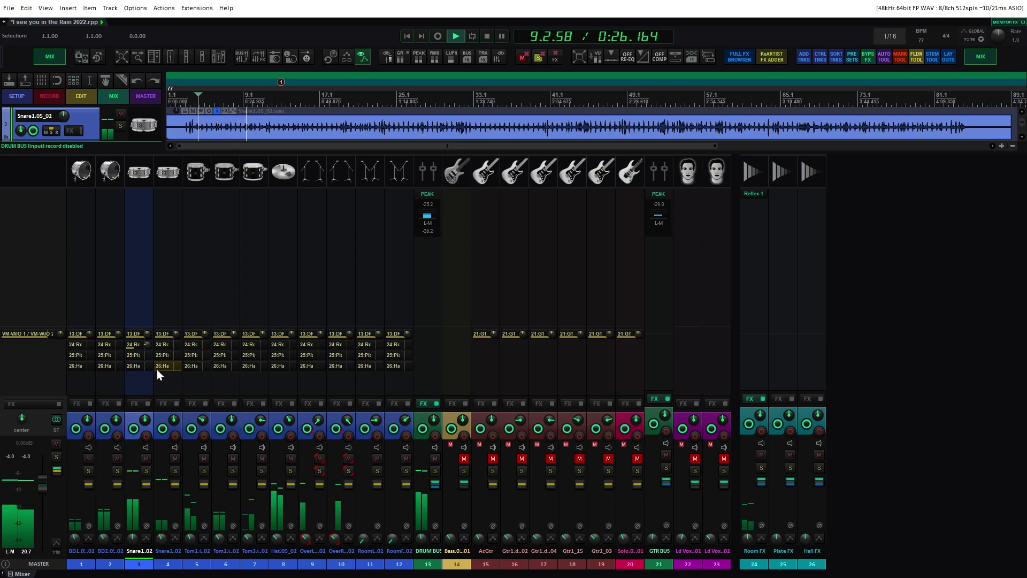
Step: Set the Snare1 track's send to Room FX to about -19.4 dB while the full drum mix plays
left_click(145, 345)
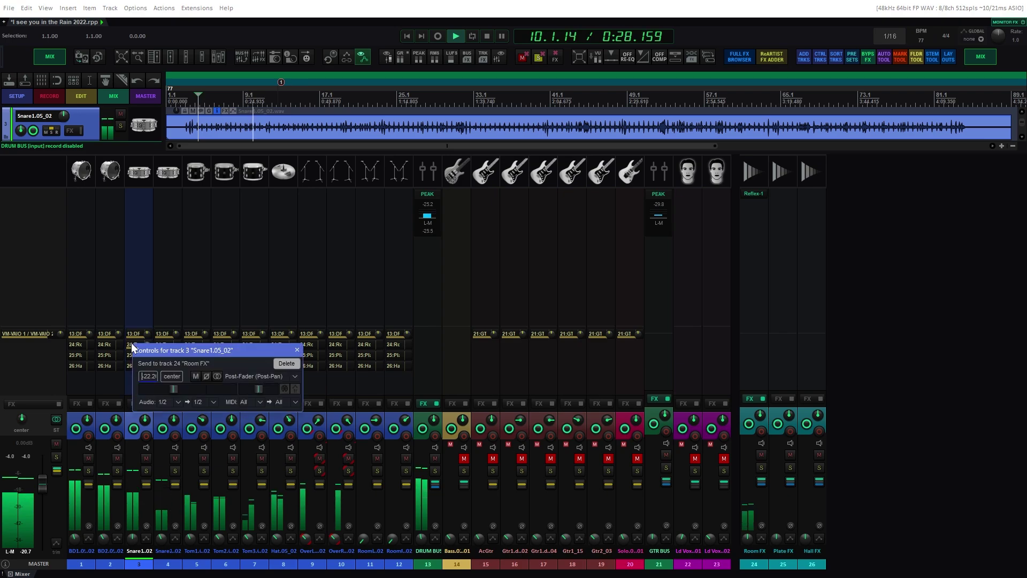
left_click_drag(175, 348, 423, 249)
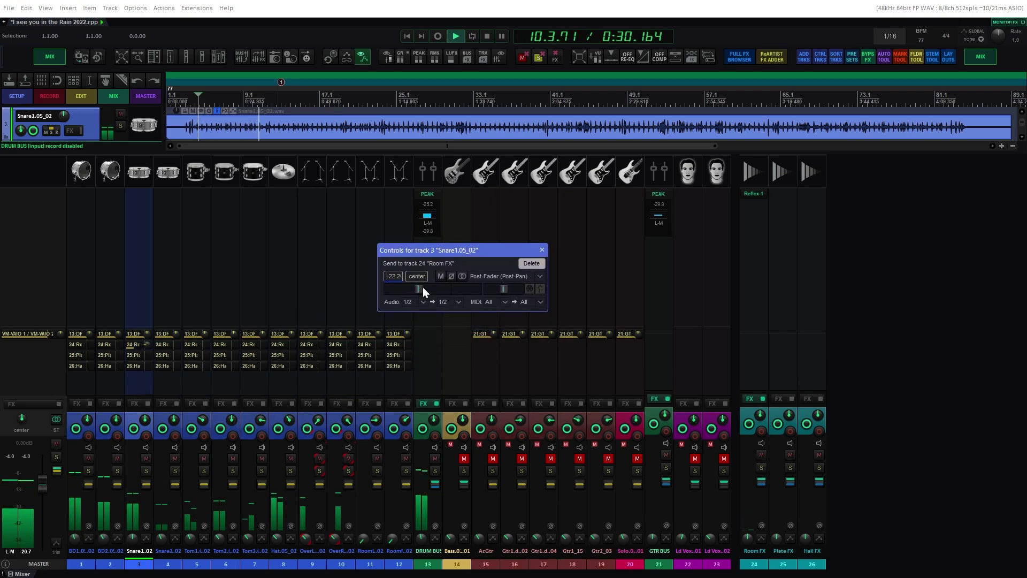
left_click_drag(421, 288, 425, 287)
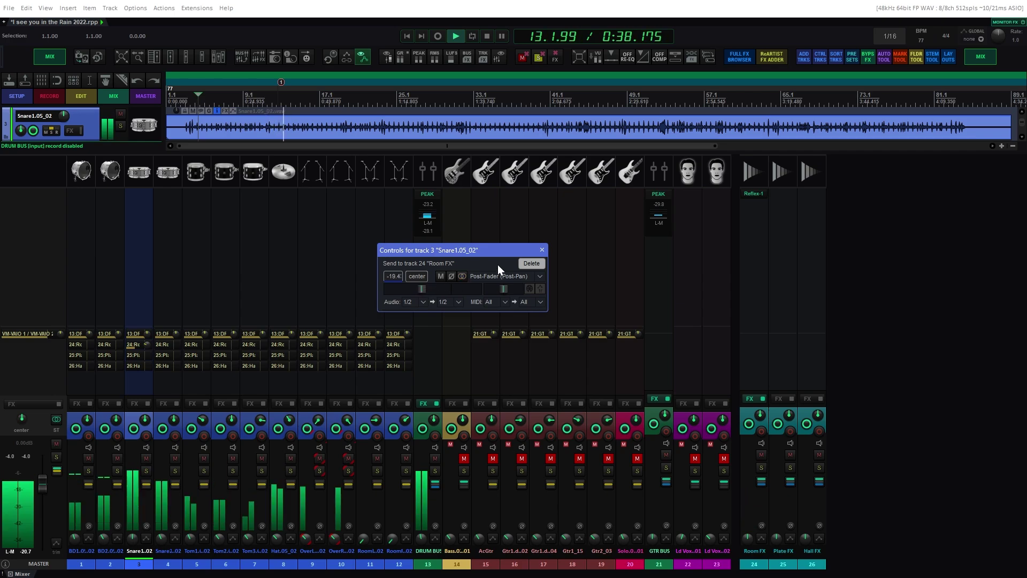
left_click(542, 249)
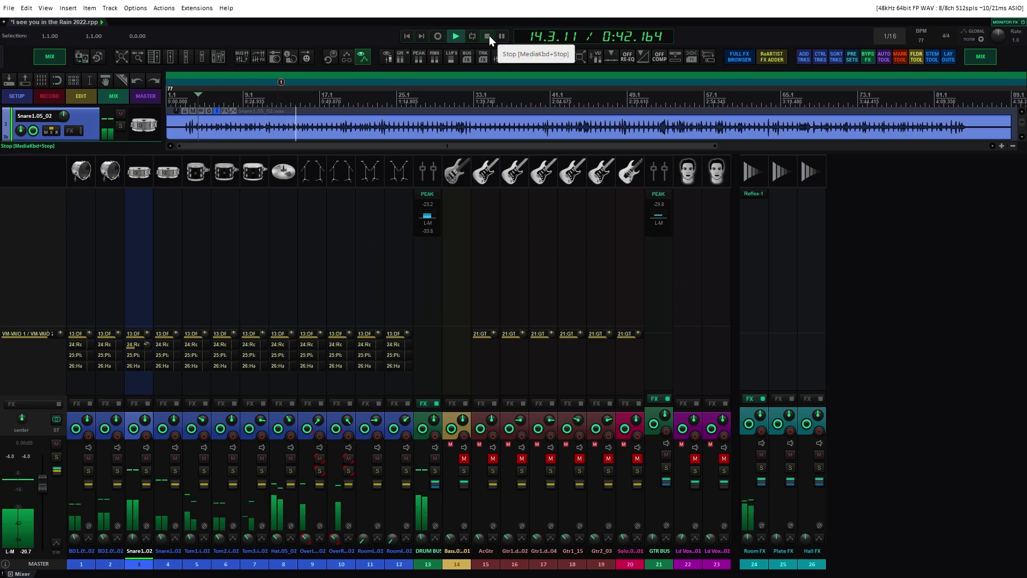
Step: Mute the Snare1 track's send to Room FX during playback, and switch the mixer back to wide track strips
left_click(134, 345)
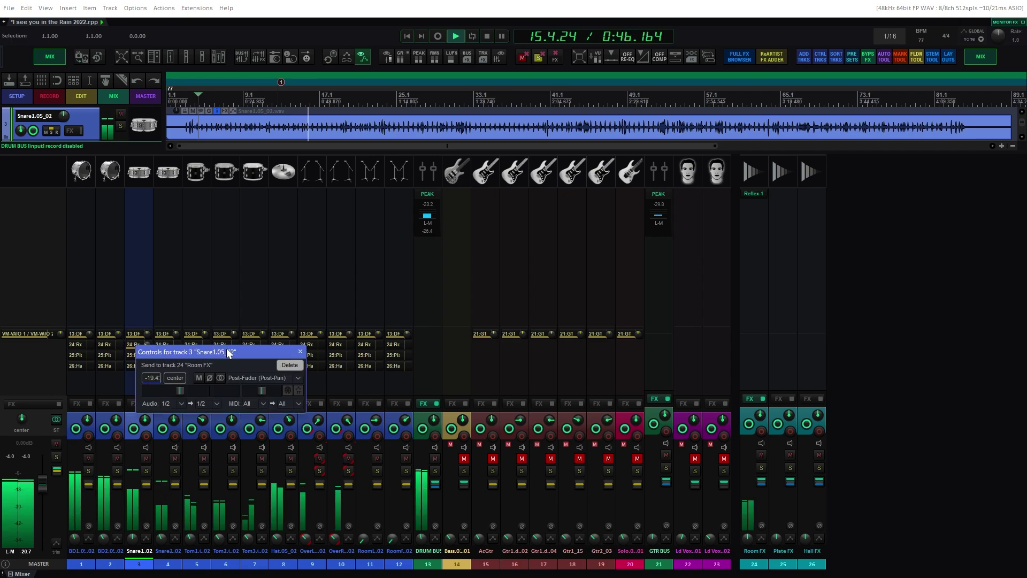
left_click_drag(252, 347, 519, 247)
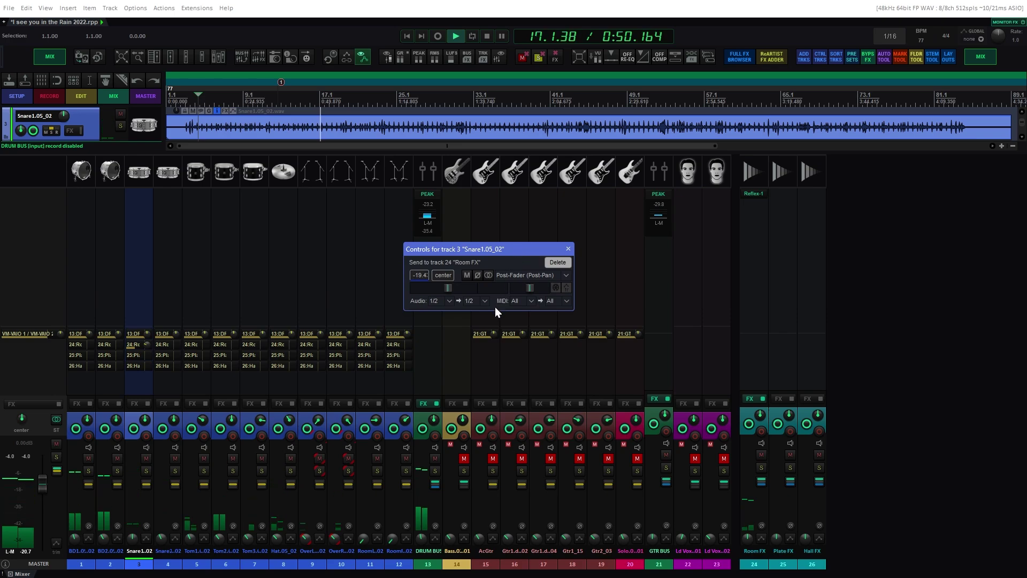
left_click(466, 276)
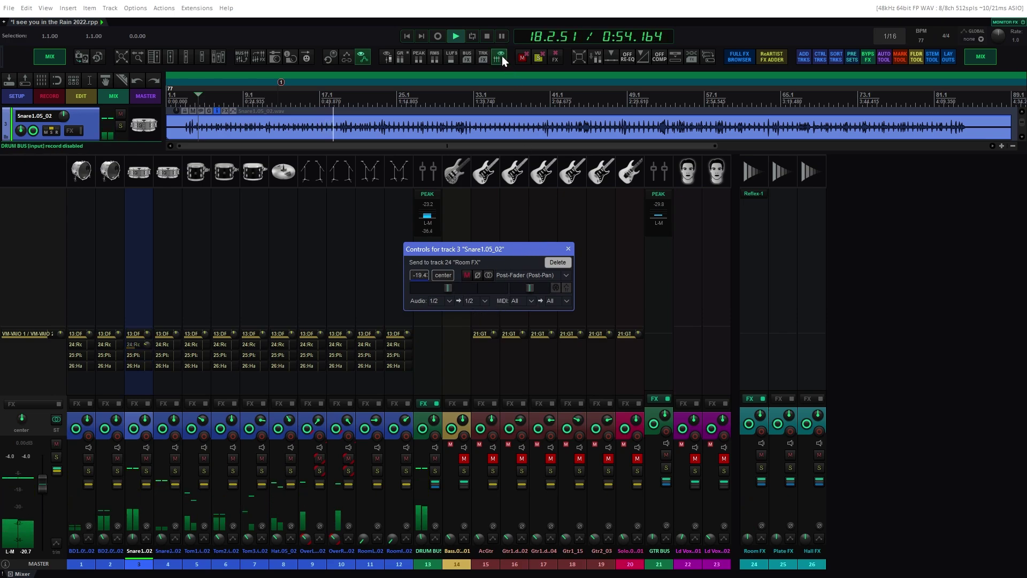
left_click(487, 35)
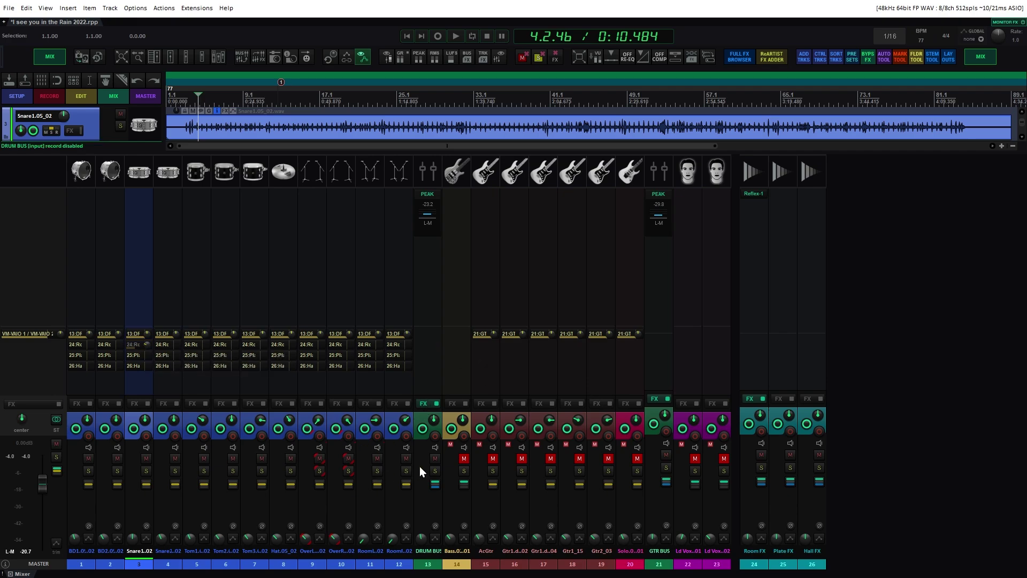
left_click(175, 56)
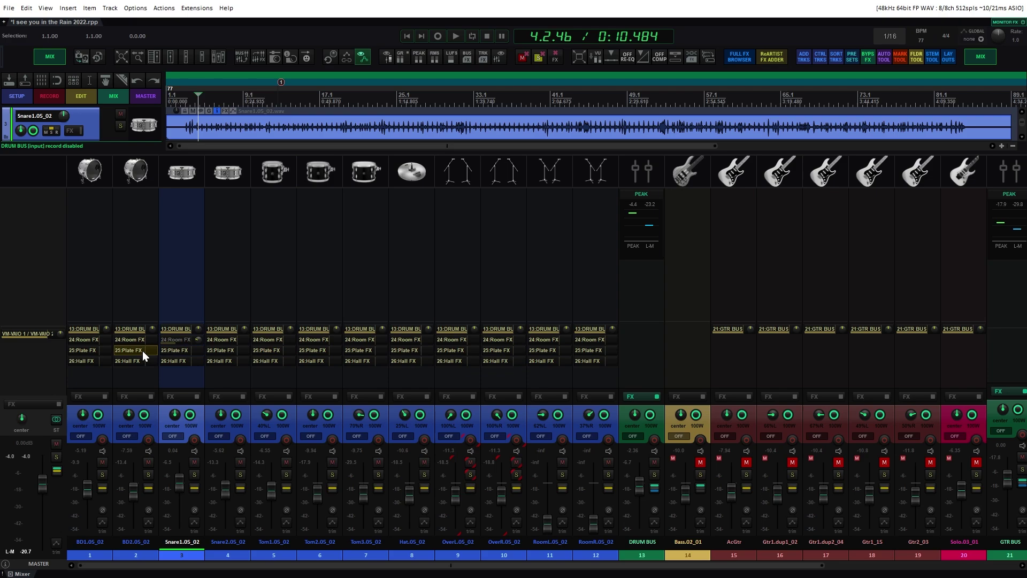